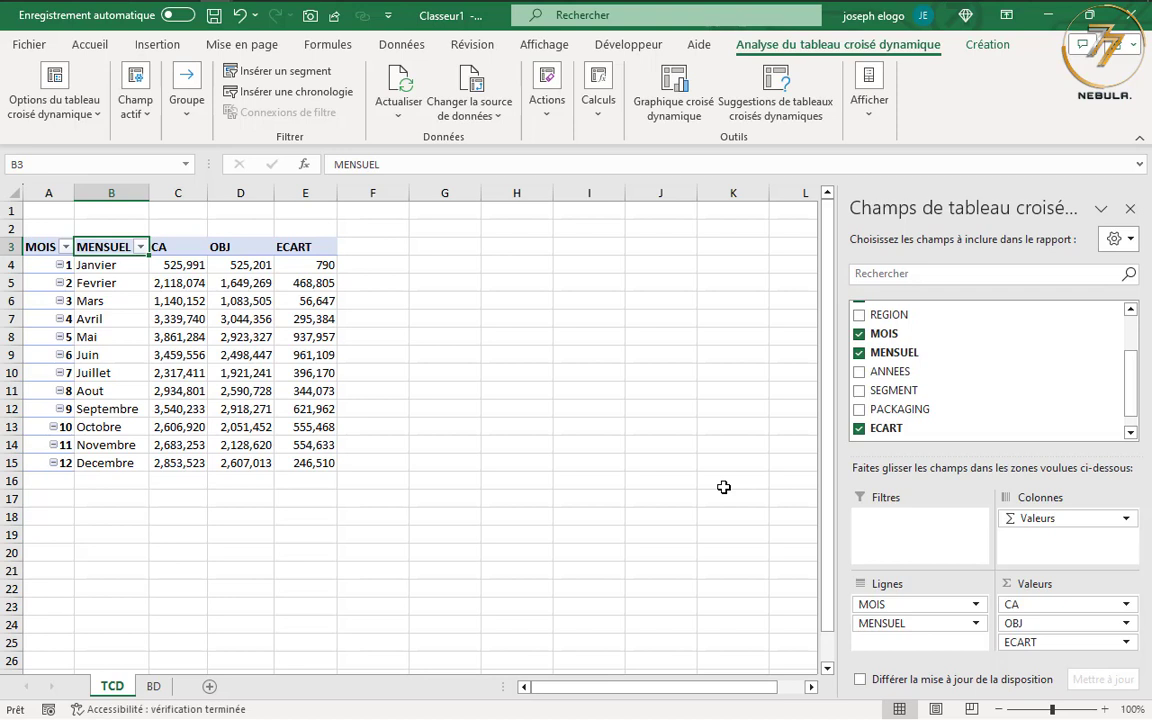
# Examine the January CA, OBJ and ECART values and the month list in the monthly pivot table.
pyautogui.click(180, 264)
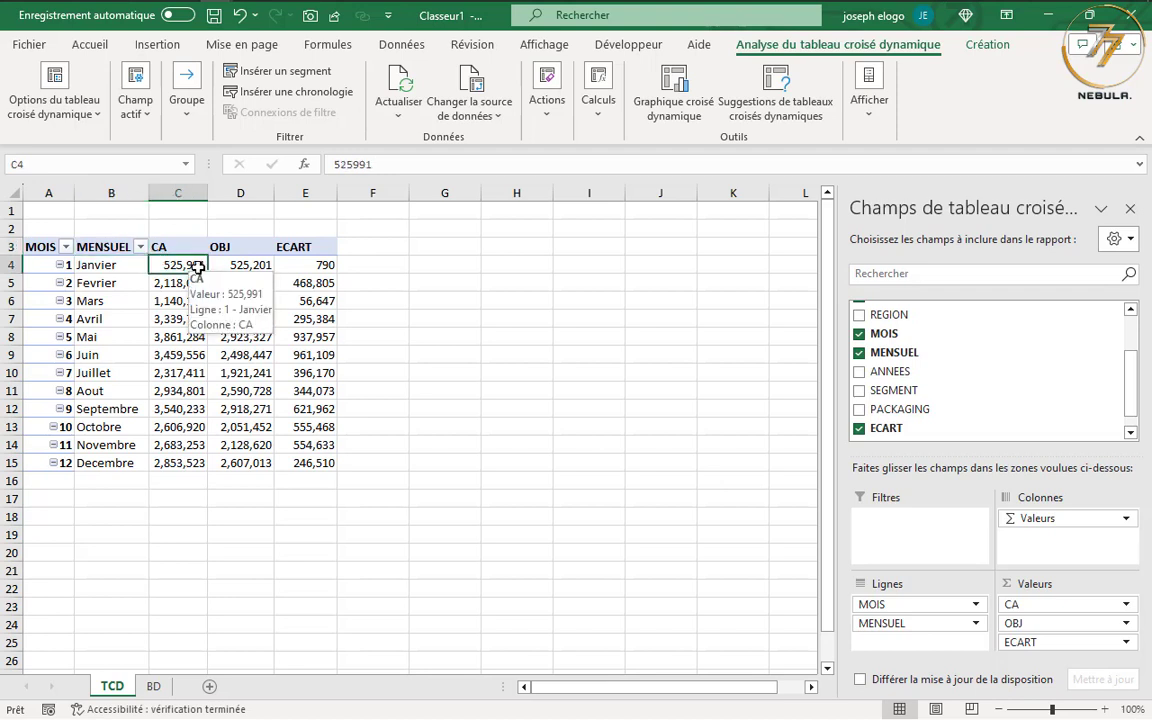
pyautogui.click(247, 265)
pyautogui.click(308, 265)
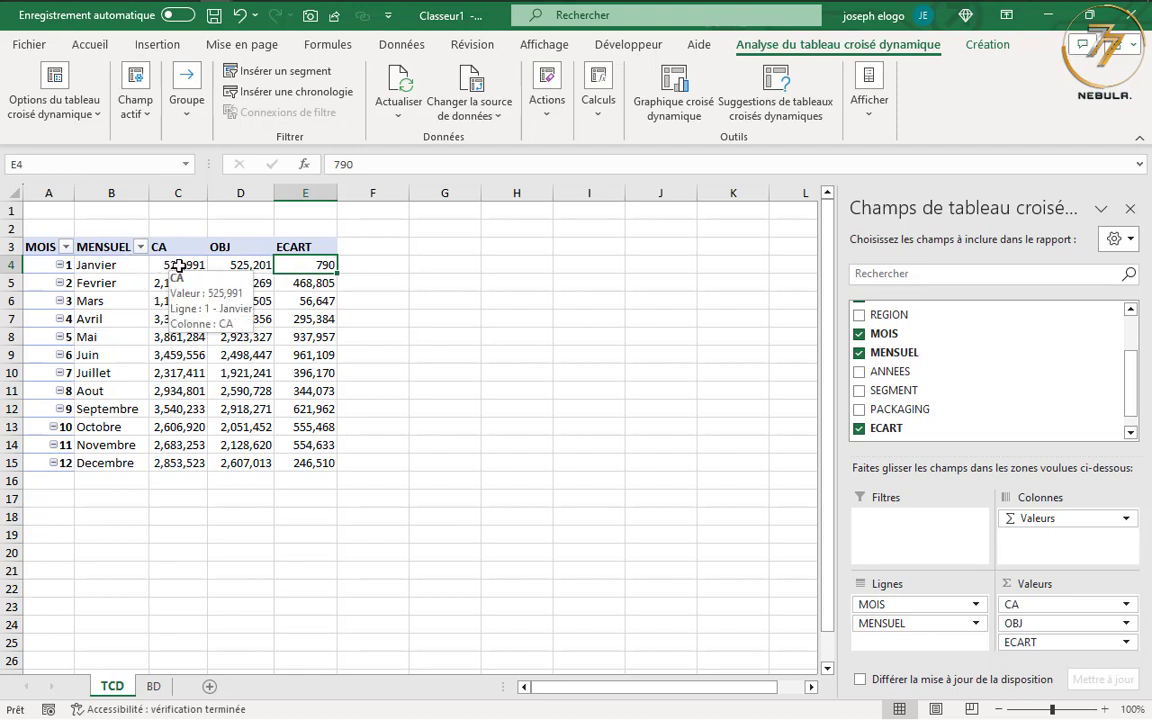
pyautogui.moveTo(177, 264); pyautogui.dragTo(258, 266)
pyautogui.click(307, 268)
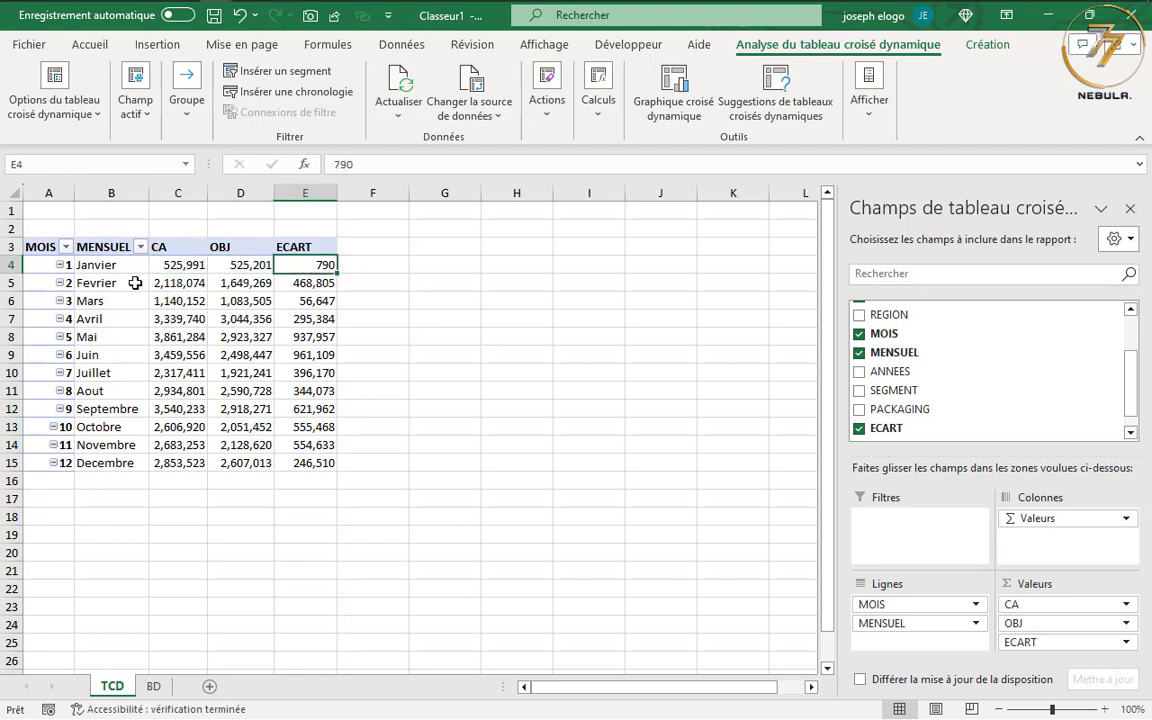
pyautogui.moveTo(120, 268); pyautogui.dragTo(126, 445)
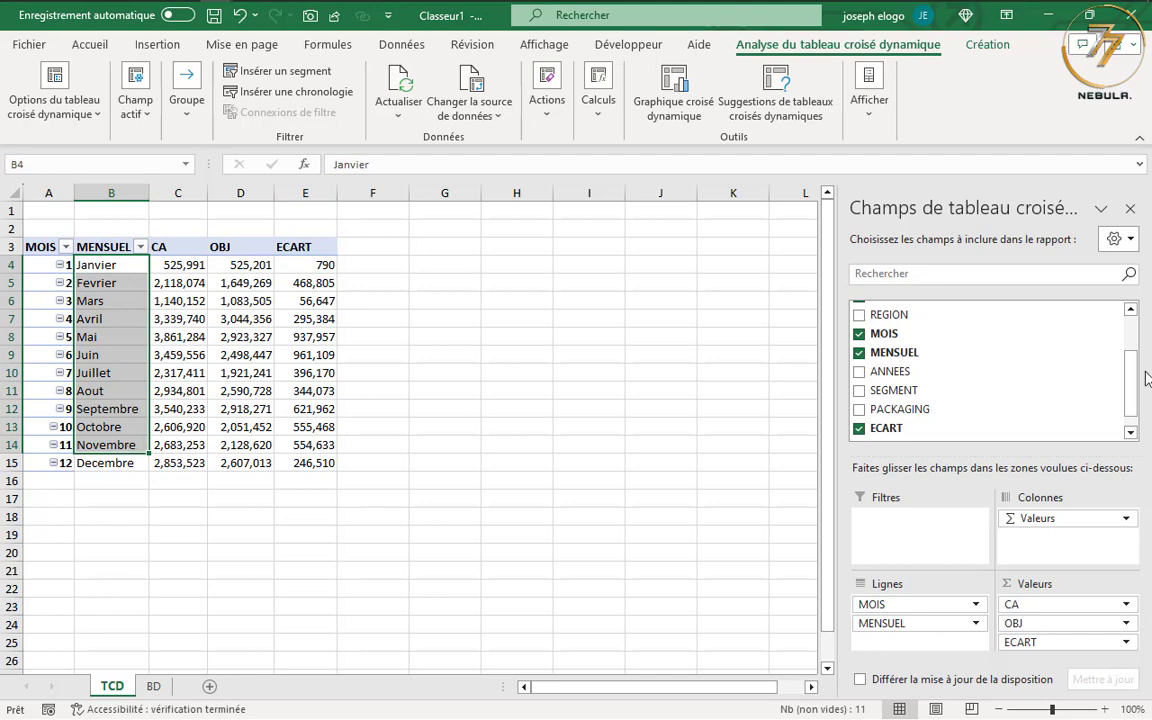
# Review the source data and the analysis lists on the BD sheet, including MENSUEL, PAR REGION, PAR SEGMENT and PAR VILLE.
pyautogui.click(155, 686)
pyautogui.moveTo(895, 699); pyautogui.dragTo(932, 697)
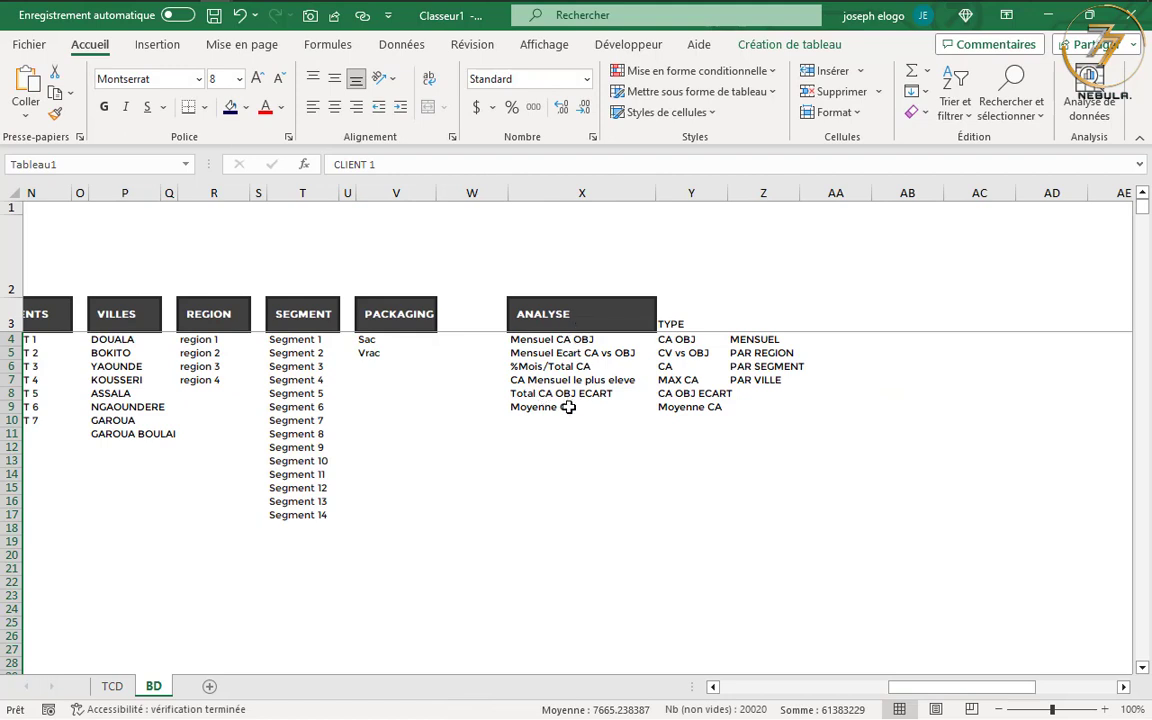
pyautogui.click(772, 340)
pyautogui.click(773, 353)
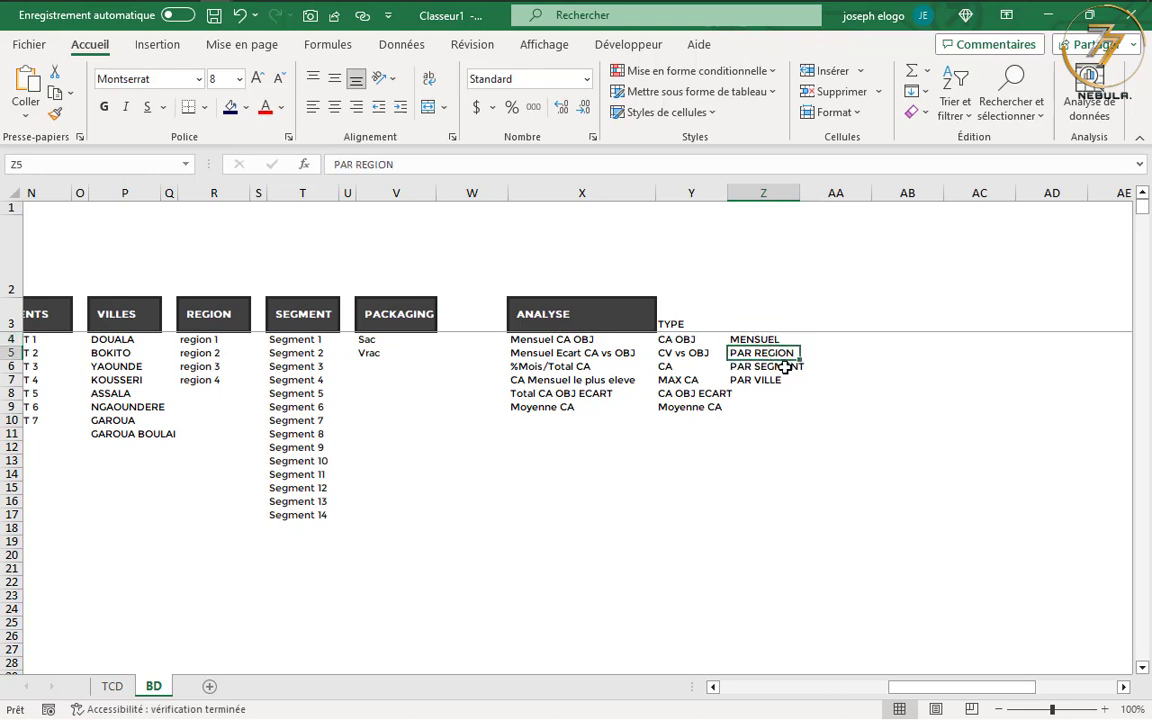
pyautogui.click(786, 367)
pyautogui.click(766, 381)
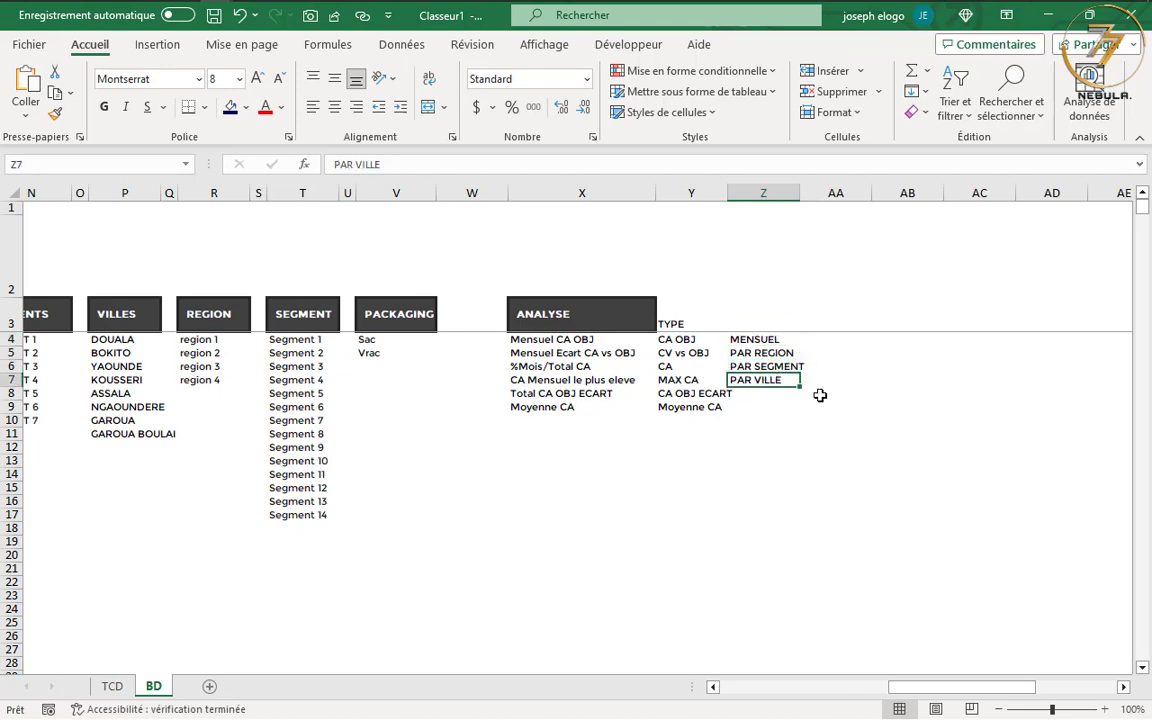
pyautogui.click(116, 686)
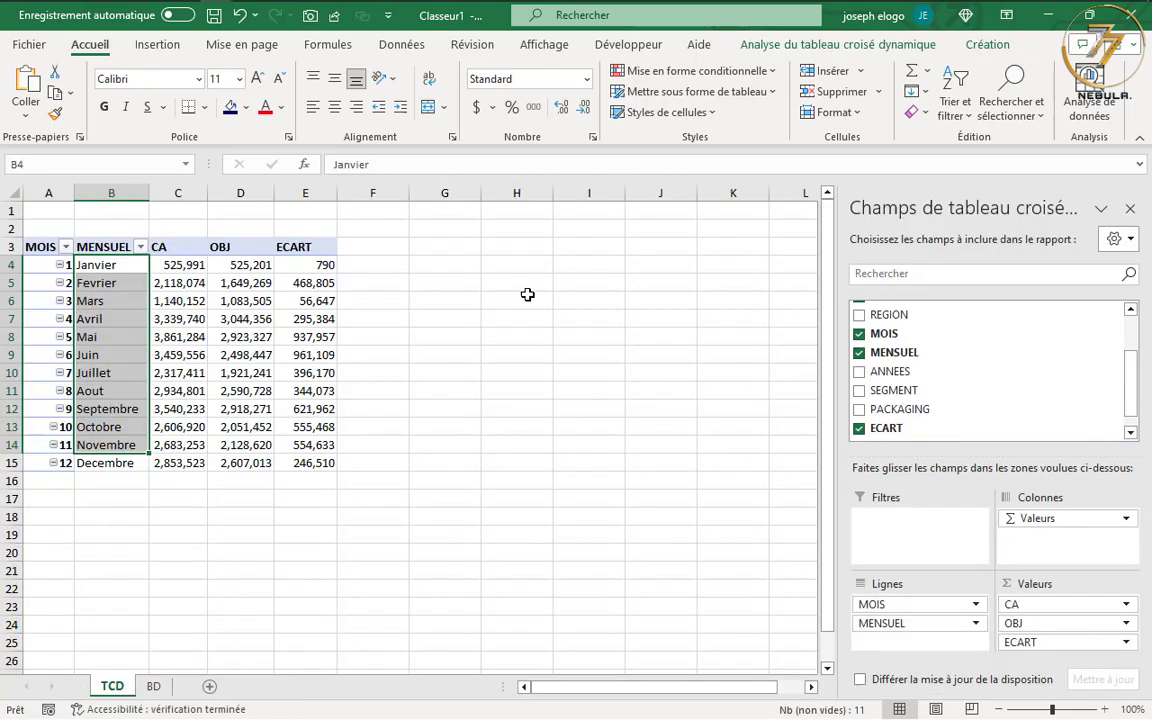
pyautogui.click(155, 686)
pyautogui.click(714, 688)
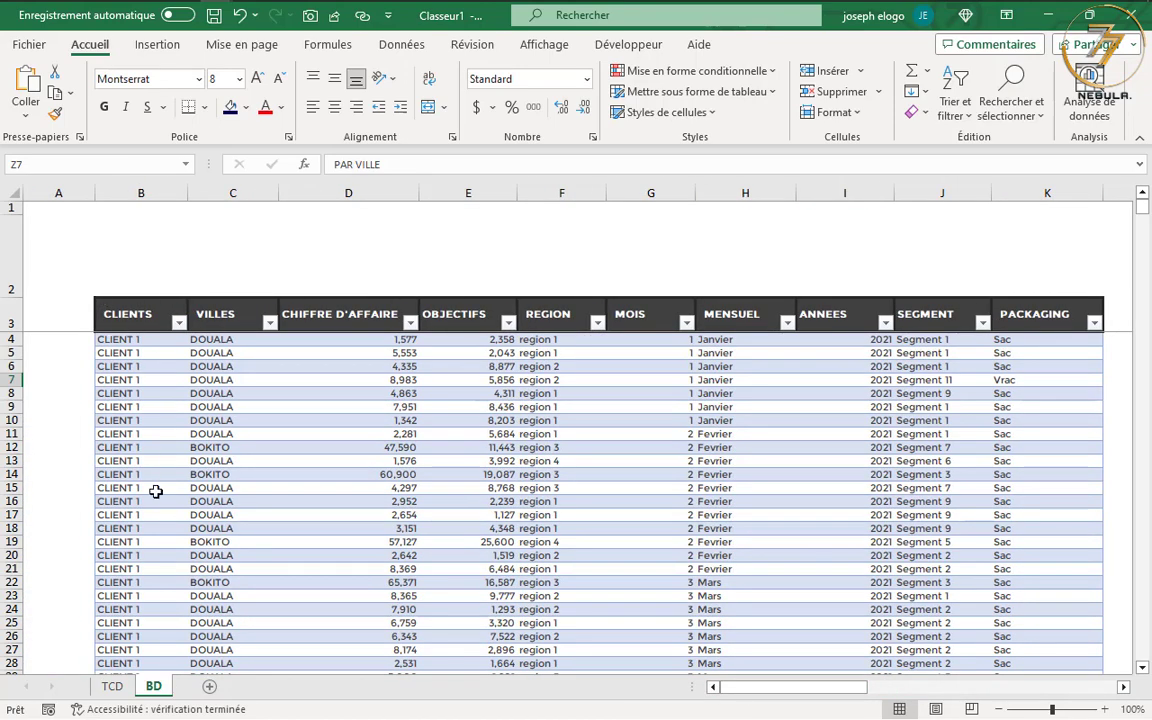
pyautogui.moveTo(830, 688); pyautogui.dragTo(977, 683)
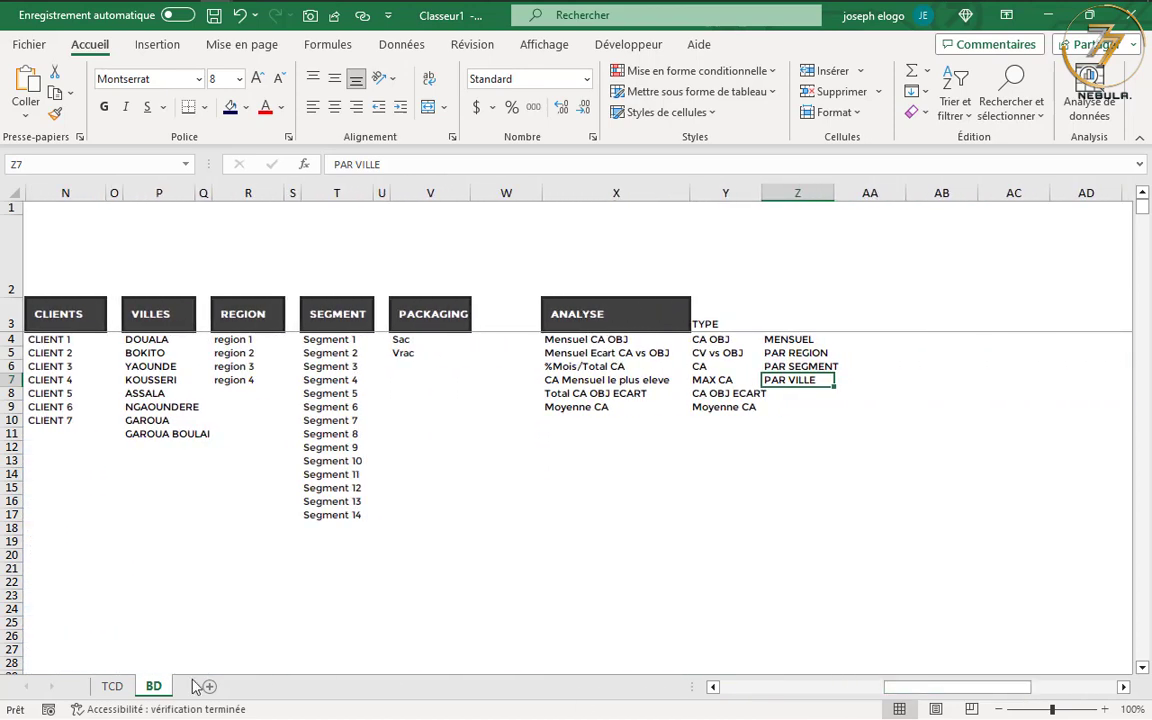
# Copy the whole monthly pivot table on the TCD sheet and paste it at cell K3.
pyautogui.click(112, 686)
pyautogui.moveTo(38, 247); pyautogui.dragTo(305, 463)
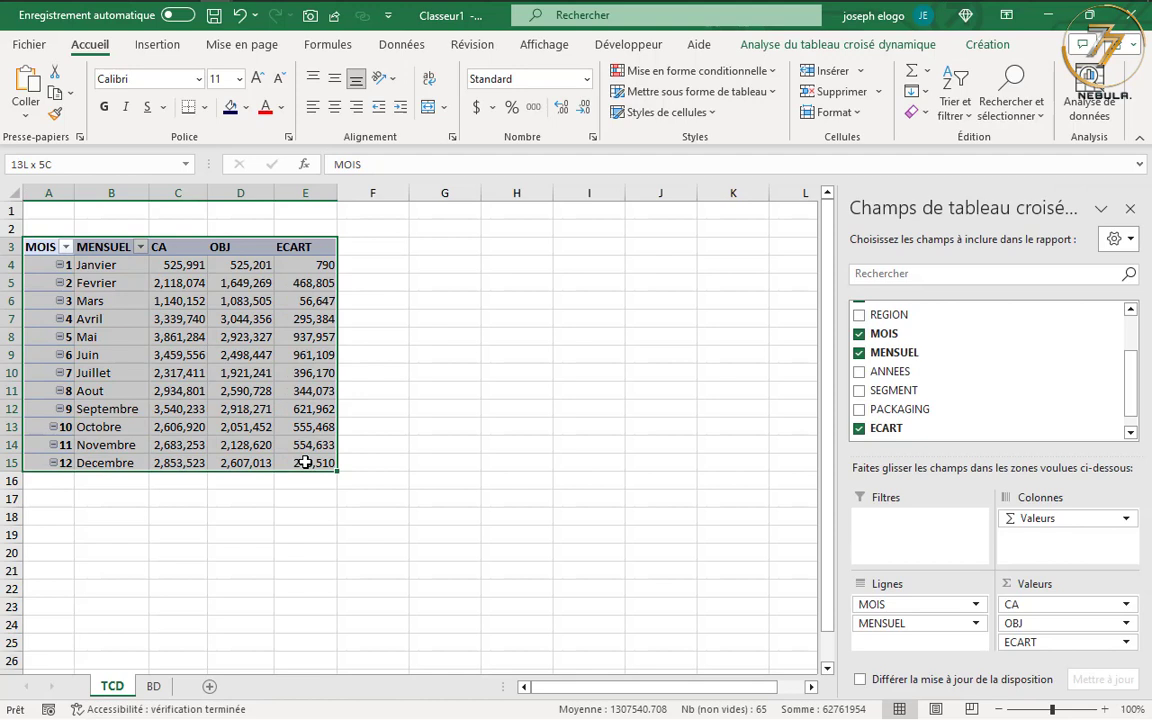
pyautogui.hotkey('ctrl', 'c')
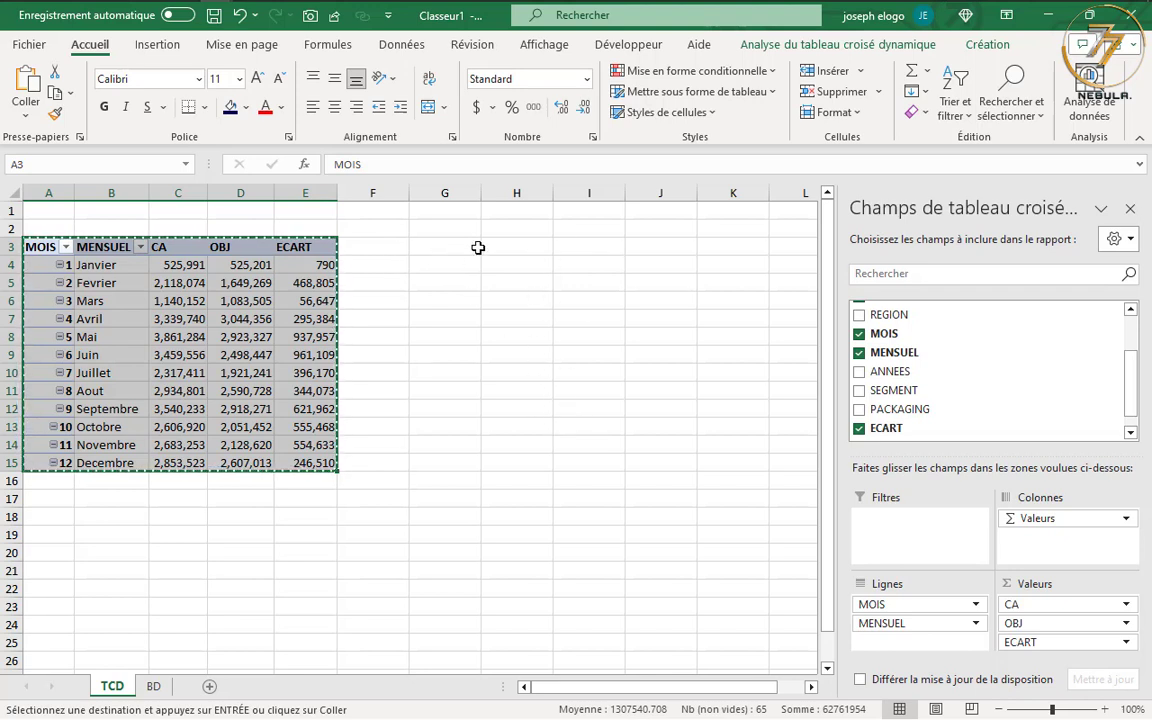
pyautogui.click(758, 251)
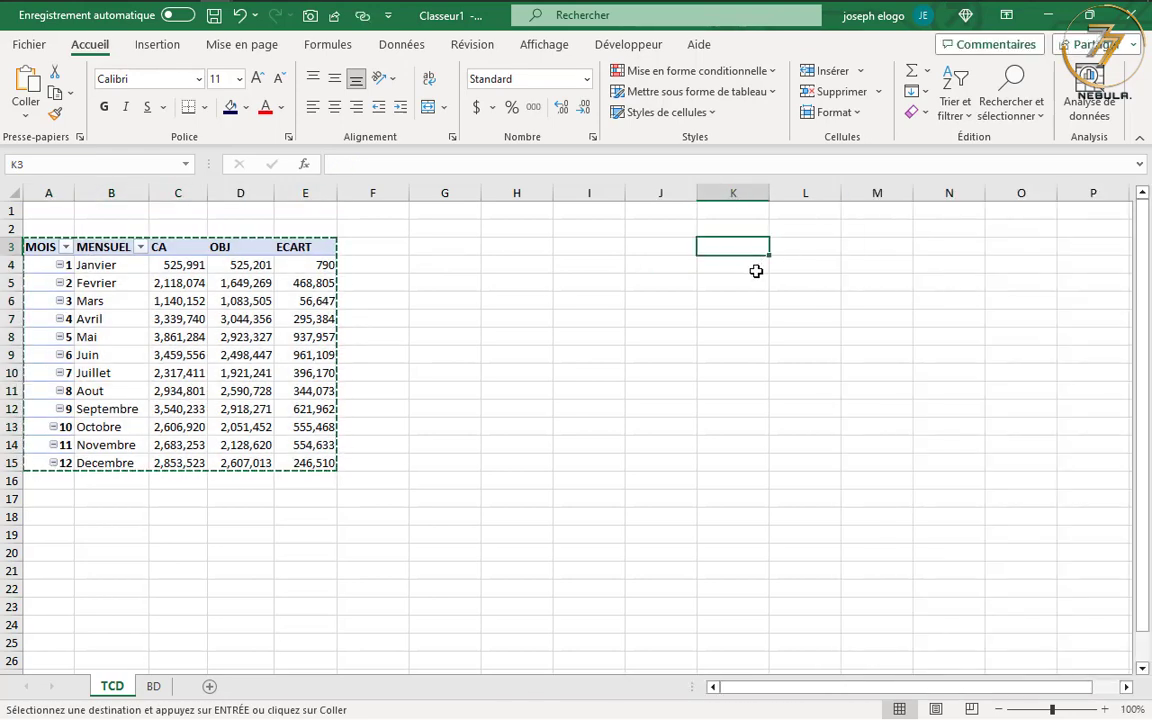
pyautogui.hotkey('ctrl', 'v')
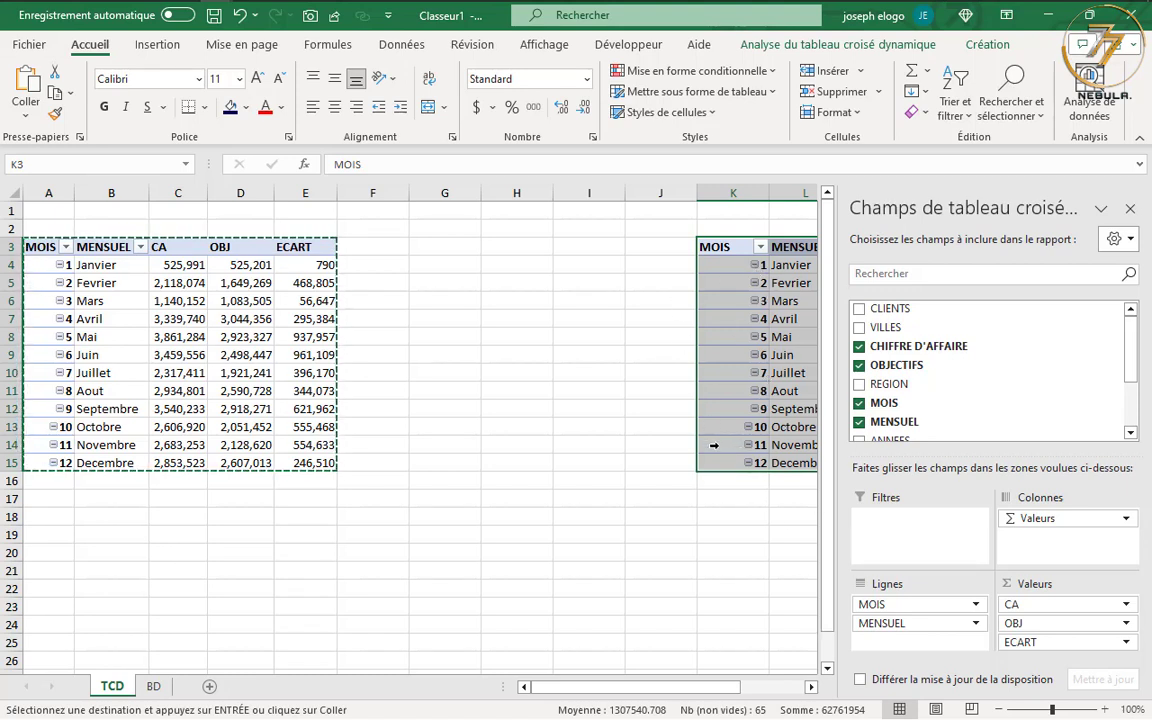
pyautogui.press('Escape')
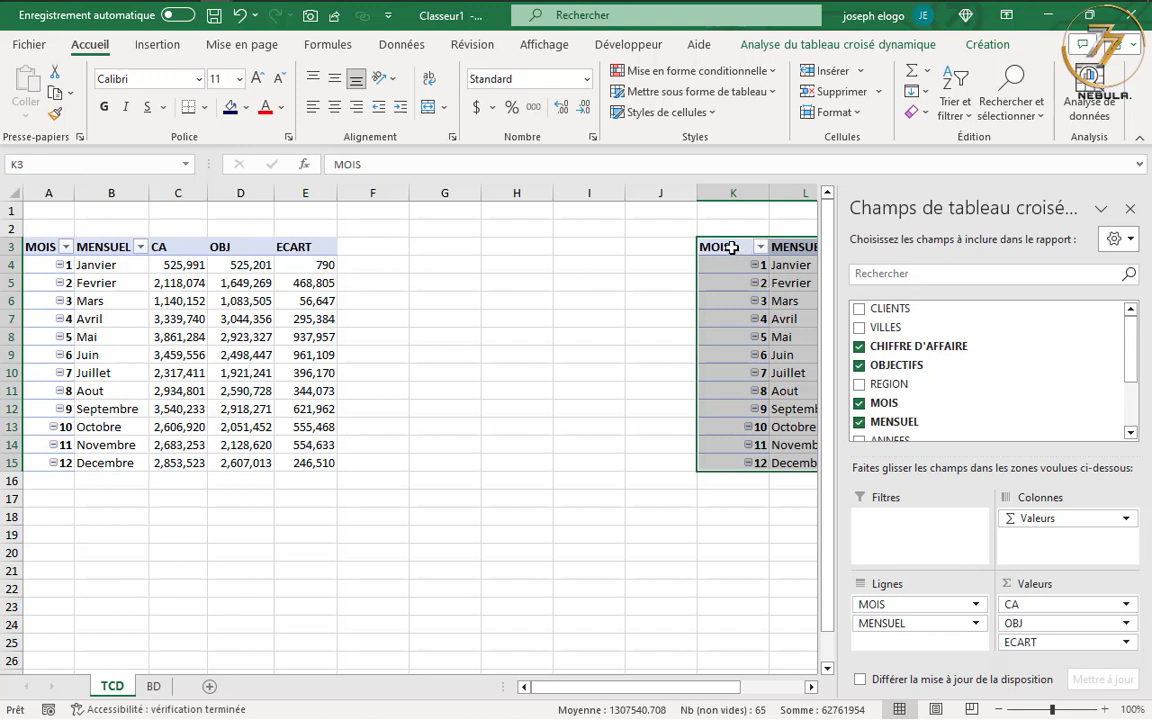
pyautogui.click(62, 550)
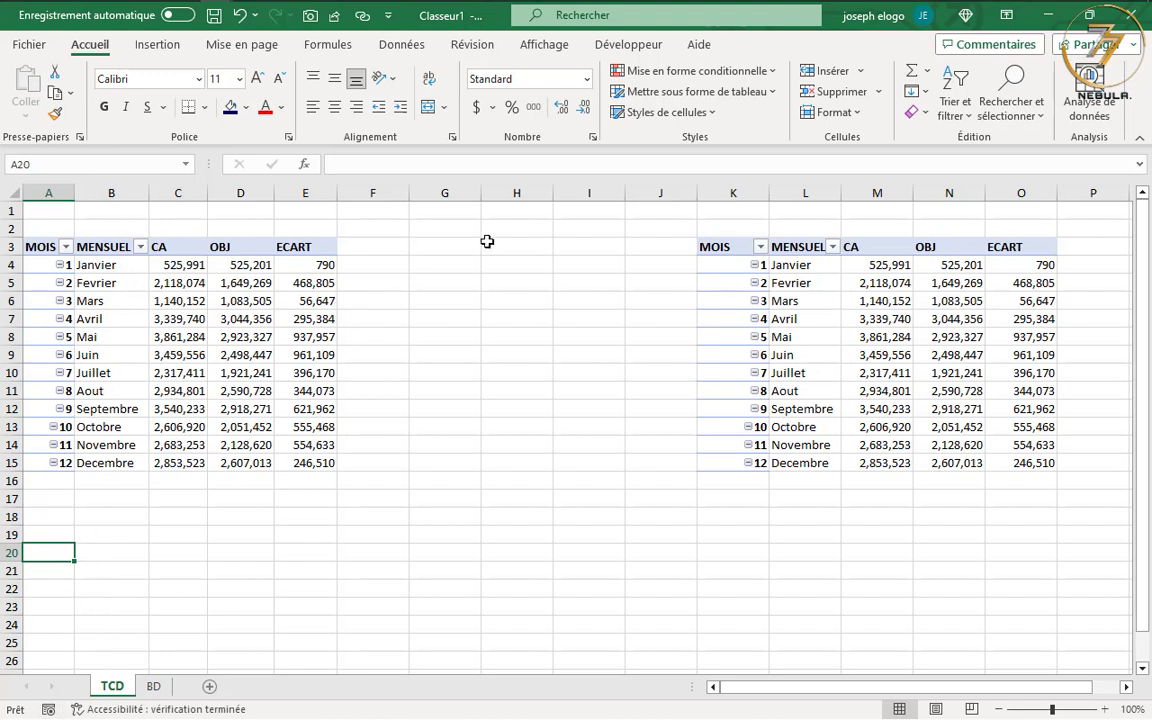
pyautogui.click(394, 245)
pyautogui.click(443, 245)
pyautogui.click(501, 245)
pyautogui.click(573, 244)
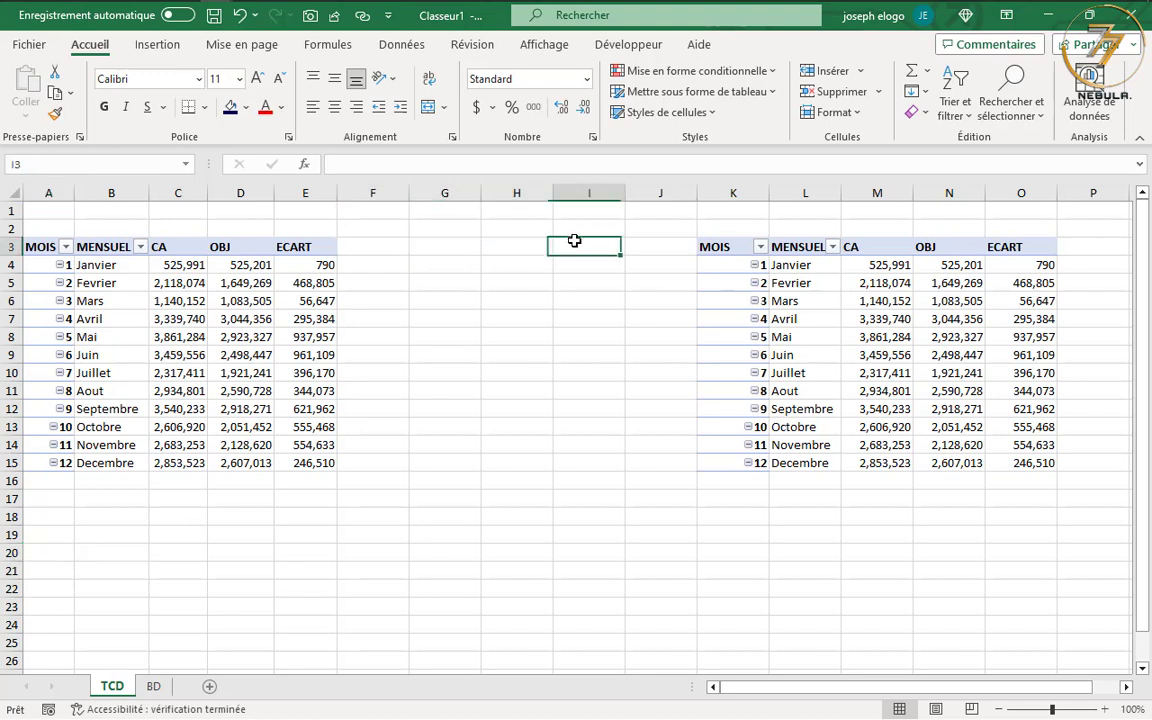
pyautogui.click(510, 245)
pyautogui.click(464, 245)
pyautogui.click(512, 245)
pyautogui.click(572, 244)
pyautogui.click(658, 247)
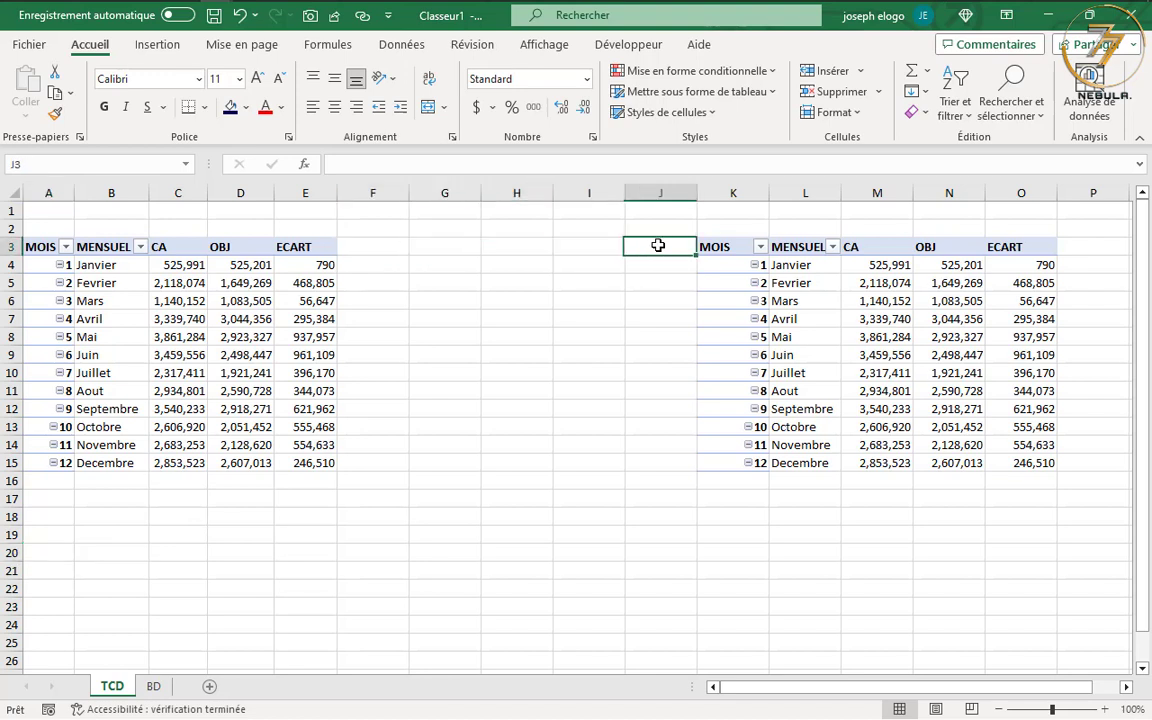
pyautogui.click(590, 246)
pyautogui.click(515, 246)
pyautogui.click(460, 246)
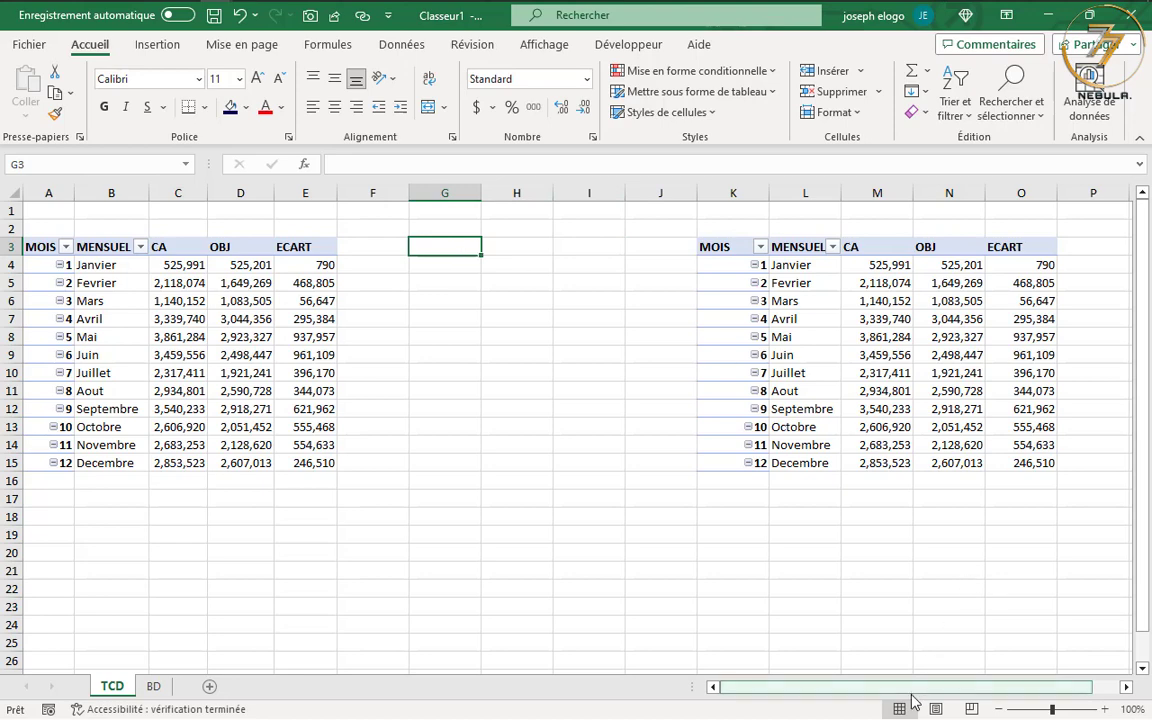
# Replace the MOIS and MENSUEL row fields with REGION in the pivot table at K3.
pyautogui.moveTo(900, 695); pyautogui.dragTo(957, 694)
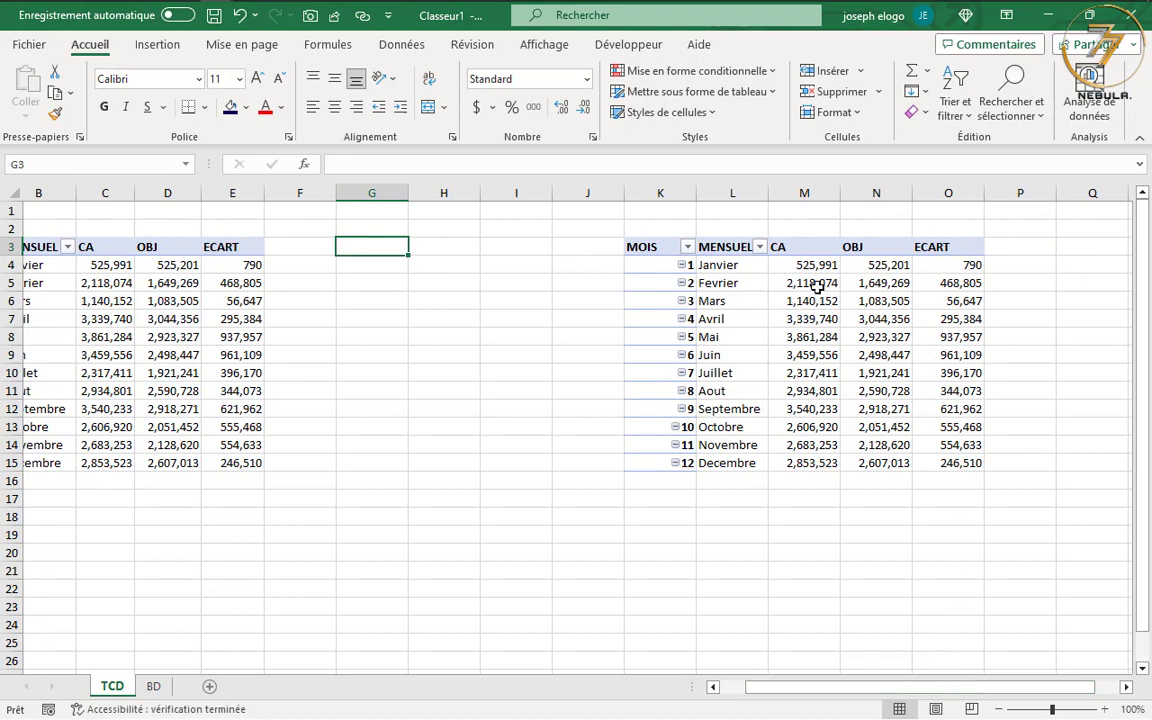
pyautogui.click(743, 268)
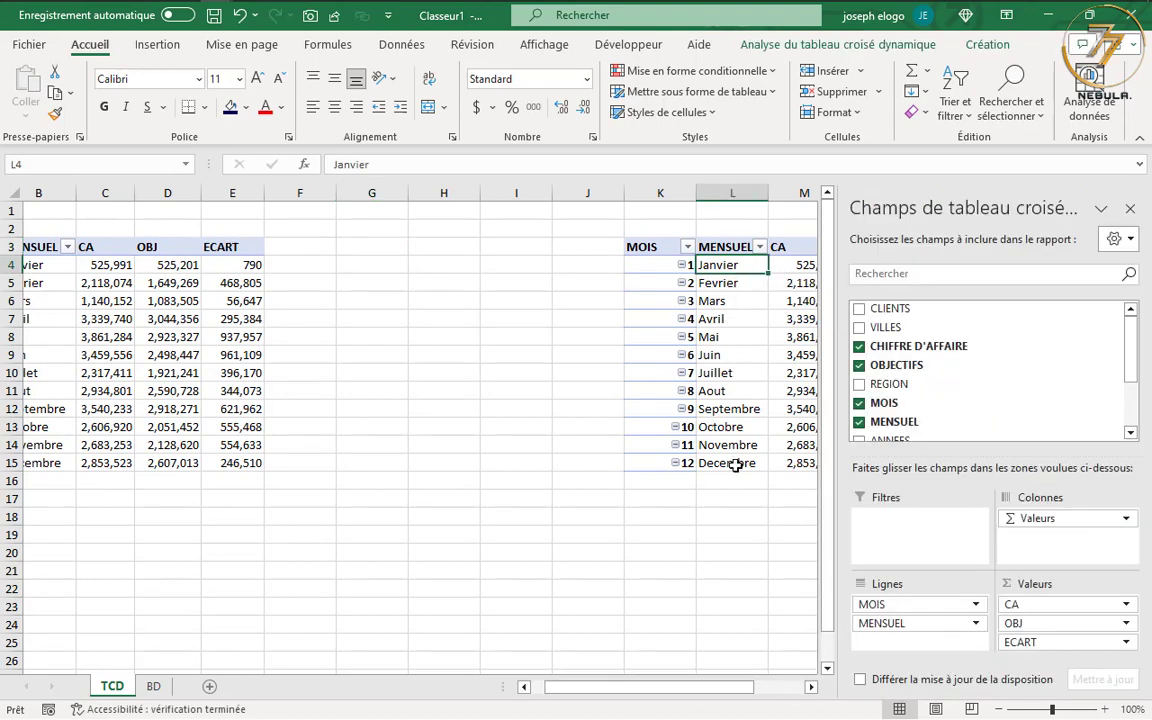
pyautogui.moveTo(694, 687); pyautogui.dragTo(790, 688)
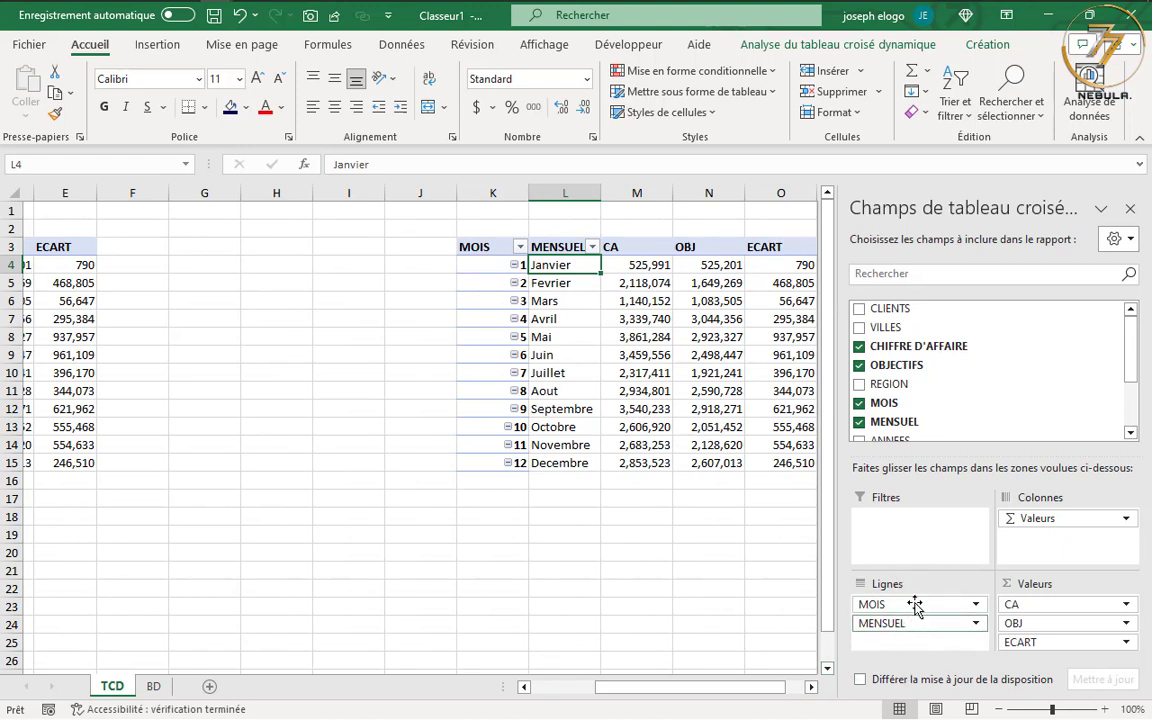
pyautogui.click(153, 686)
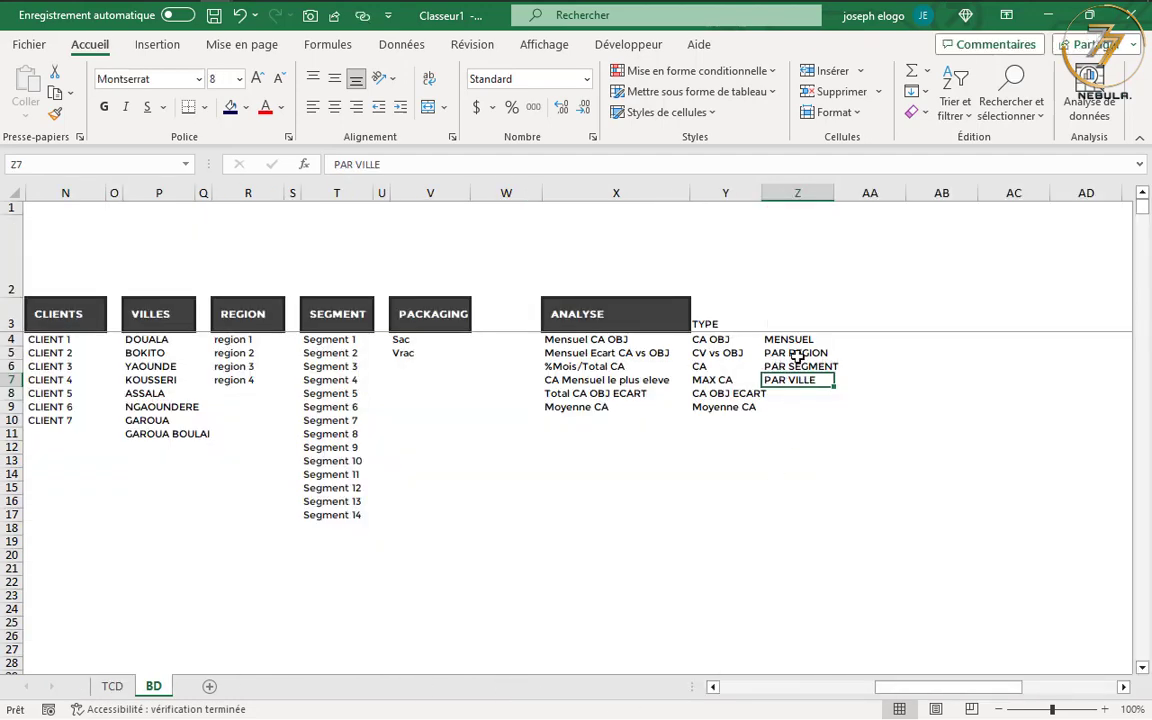
pyautogui.click(111, 686)
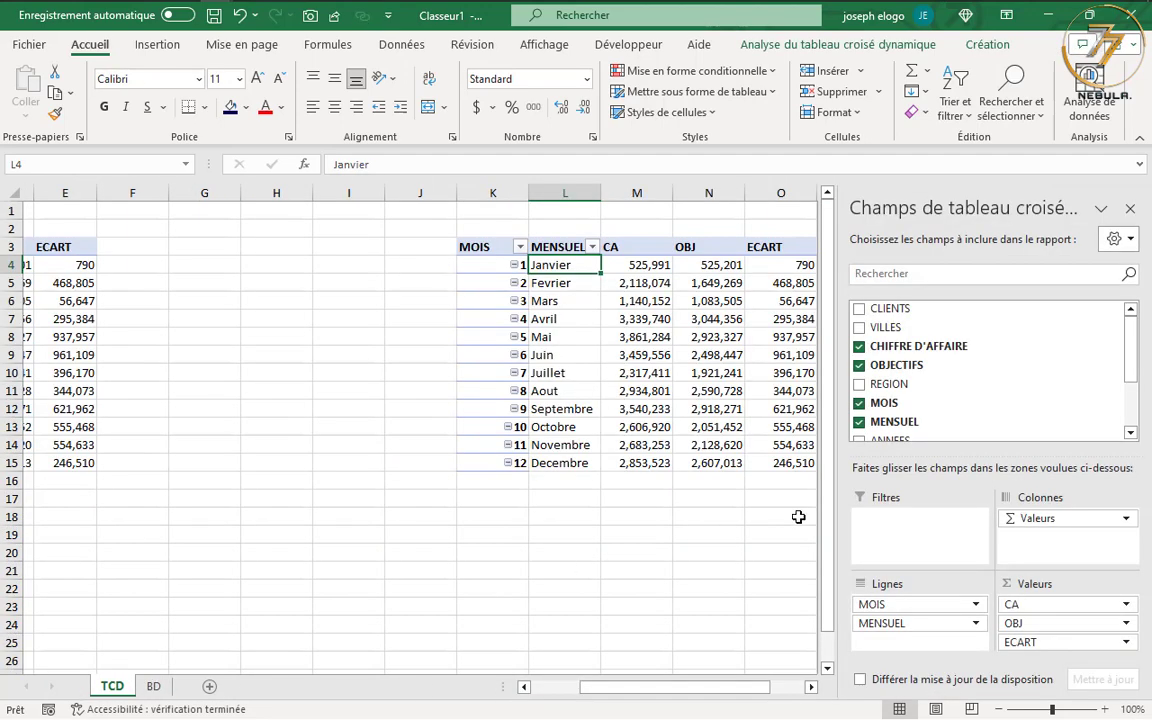
pyautogui.click(859, 403)
pyautogui.click(859, 422)
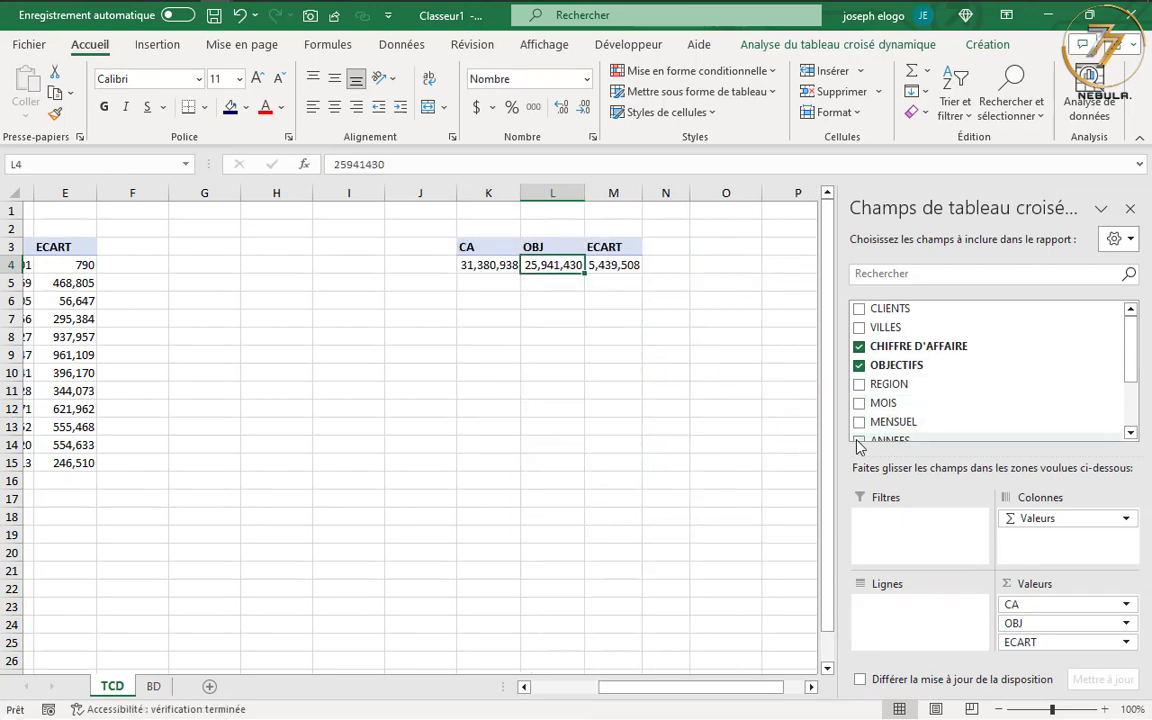
pyautogui.moveTo(890, 388); pyautogui.dragTo(910, 620)
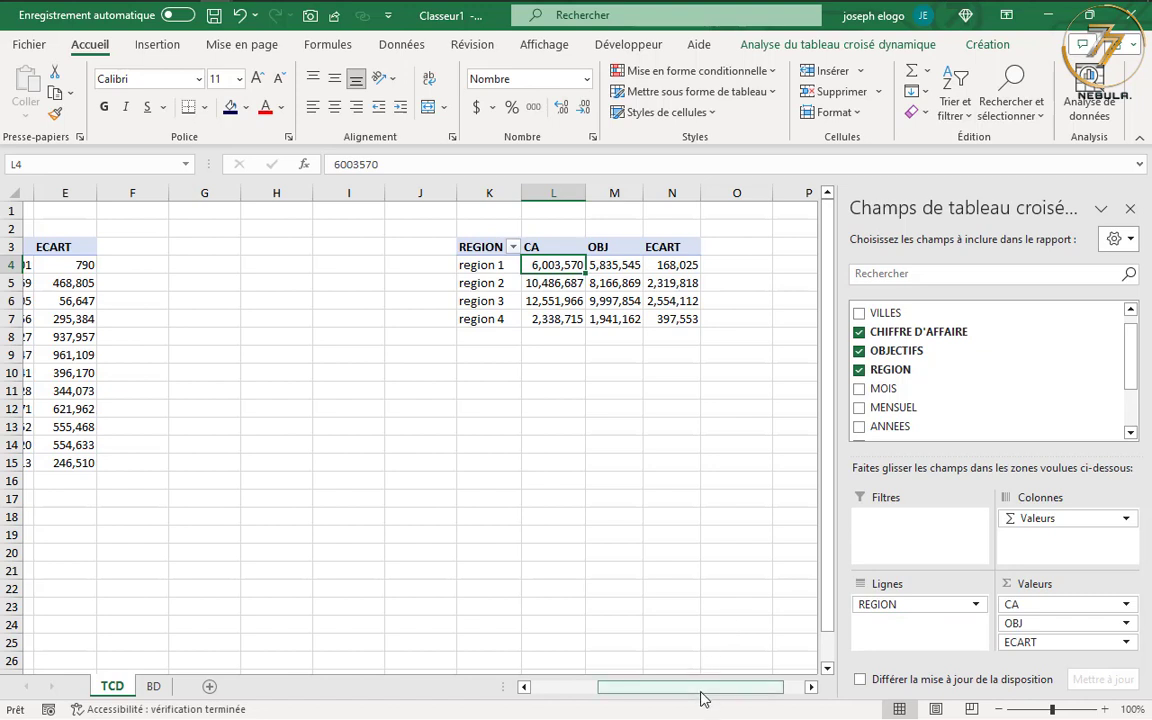
# Copy the REGION pivot table and paste it at cell S3.
pyautogui.moveTo(703, 695); pyautogui.dragTo(812, 692)
pyautogui.click(812, 690)
pyautogui.click(812, 690)
pyautogui.click(812, 690)
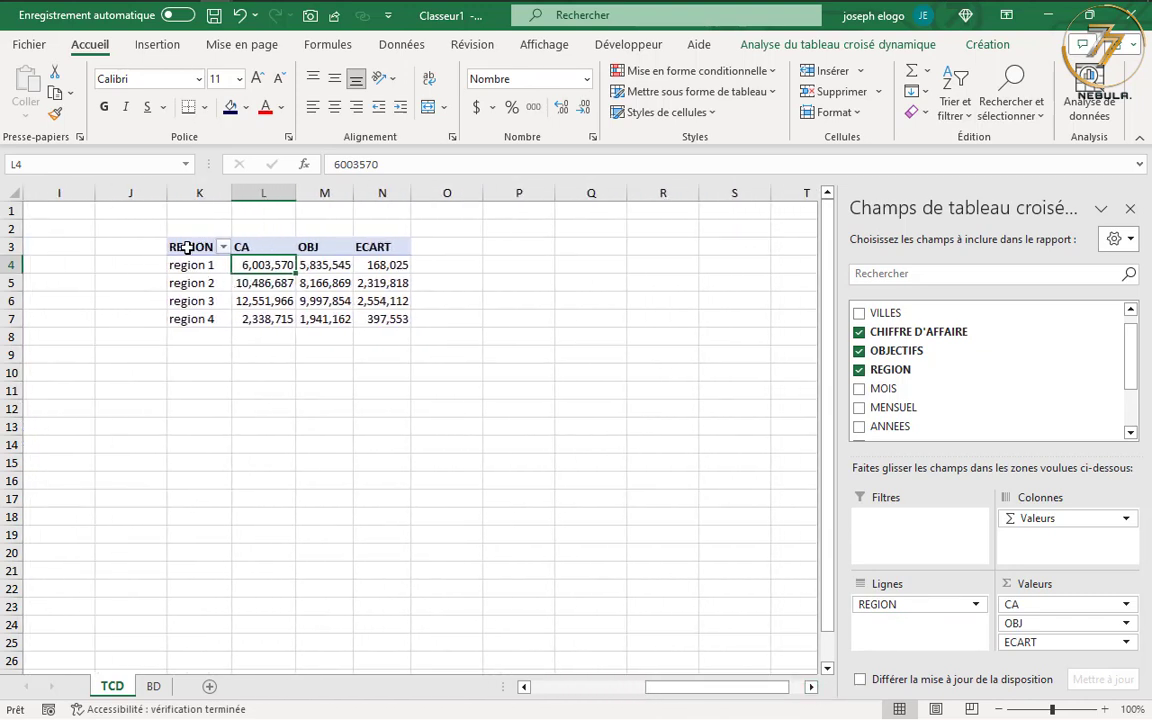
pyautogui.moveTo(188, 248); pyautogui.dragTo(381, 323)
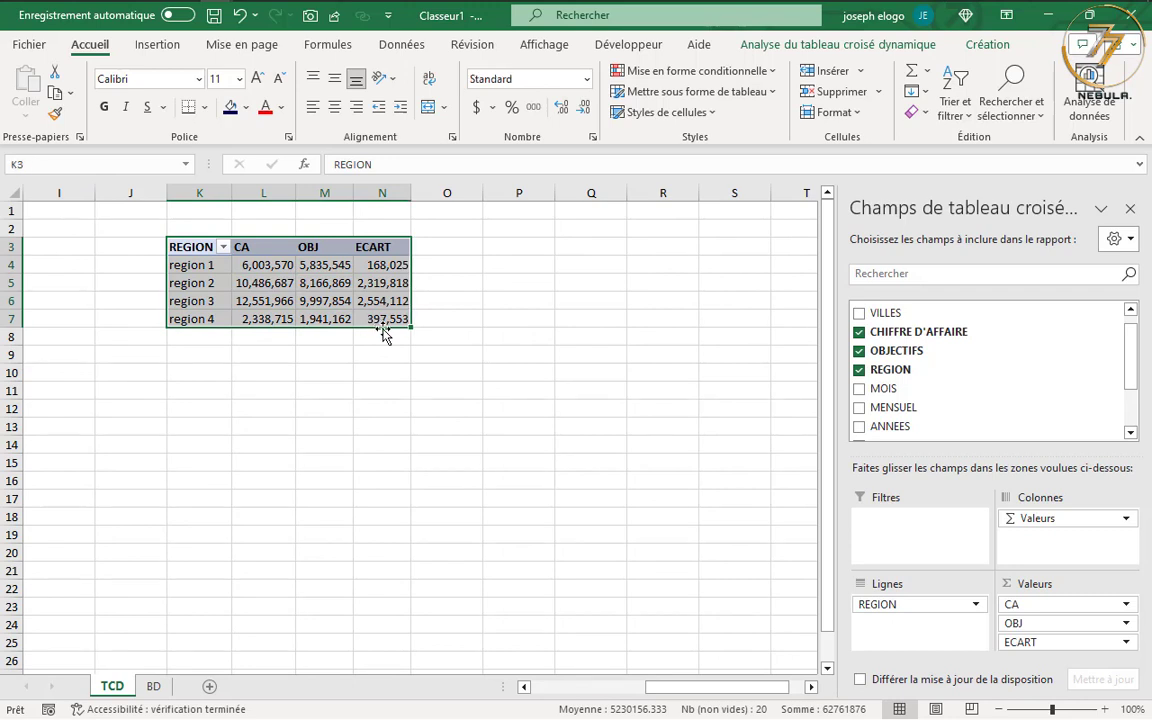
pyautogui.hotkey('ctrl', 'c')
pyautogui.moveTo(783, 688); pyautogui.dragTo(812, 690)
pyautogui.click(812, 690)
pyautogui.click(812, 690)
pyautogui.click(812, 690)
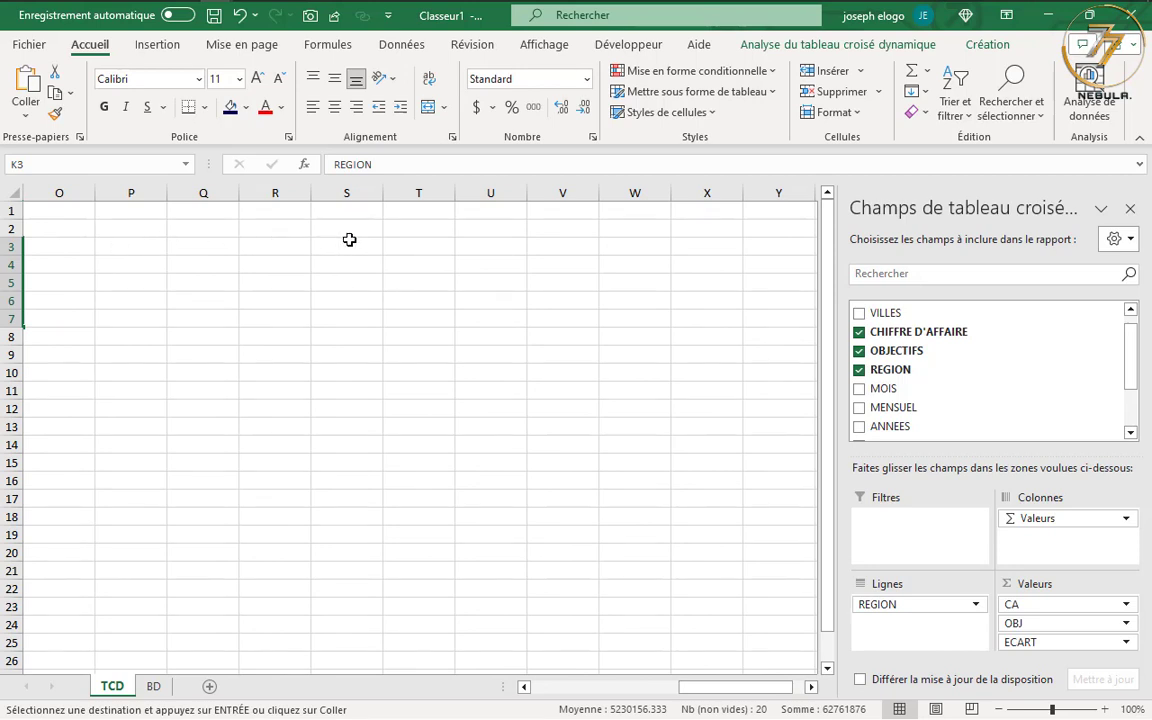
pyautogui.click(378, 247)
pyautogui.hotkey('ctrl', 'v')
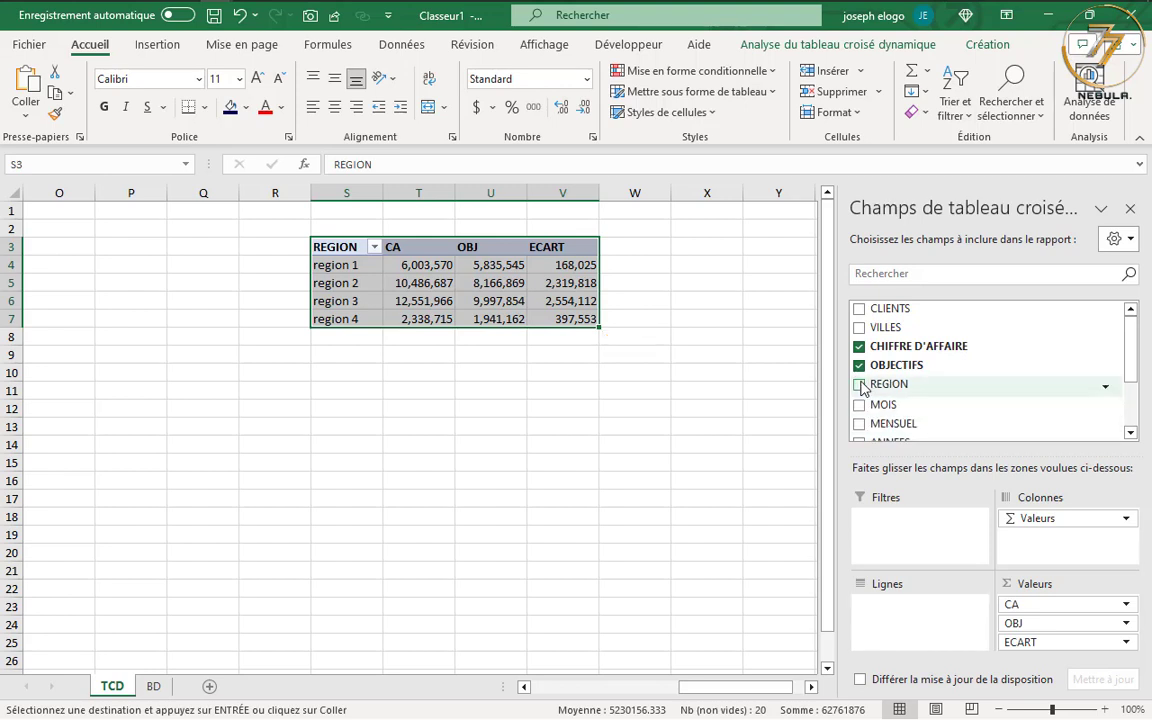
# Replace the REGION row field with SEGMENT in the pivot table at S3.
pyautogui.click(895, 384)
pyautogui.scroll(-1, 908, 388)
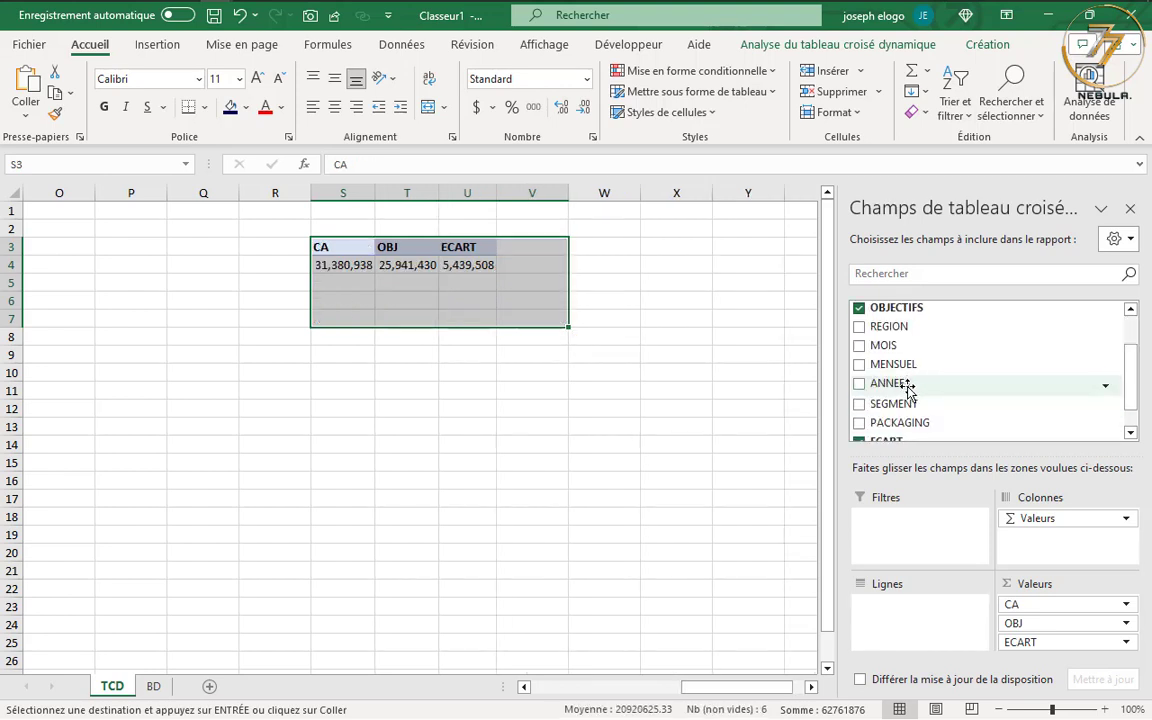
pyautogui.moveTo(893, 404); pyautogui.dragTo(888, 608)
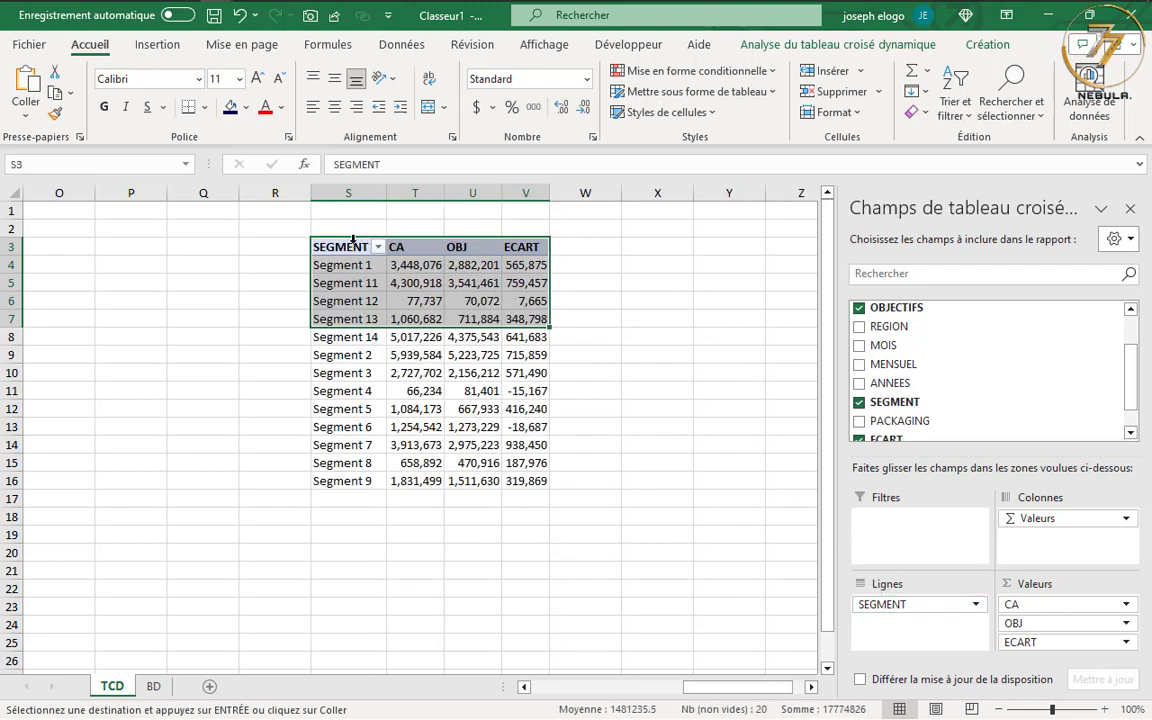
# Copy the full SEGMENT pivot table and paste it at cell AB3.
pyautogui.moveTo(346, 247); pyautogui.dragTo(512, 481)
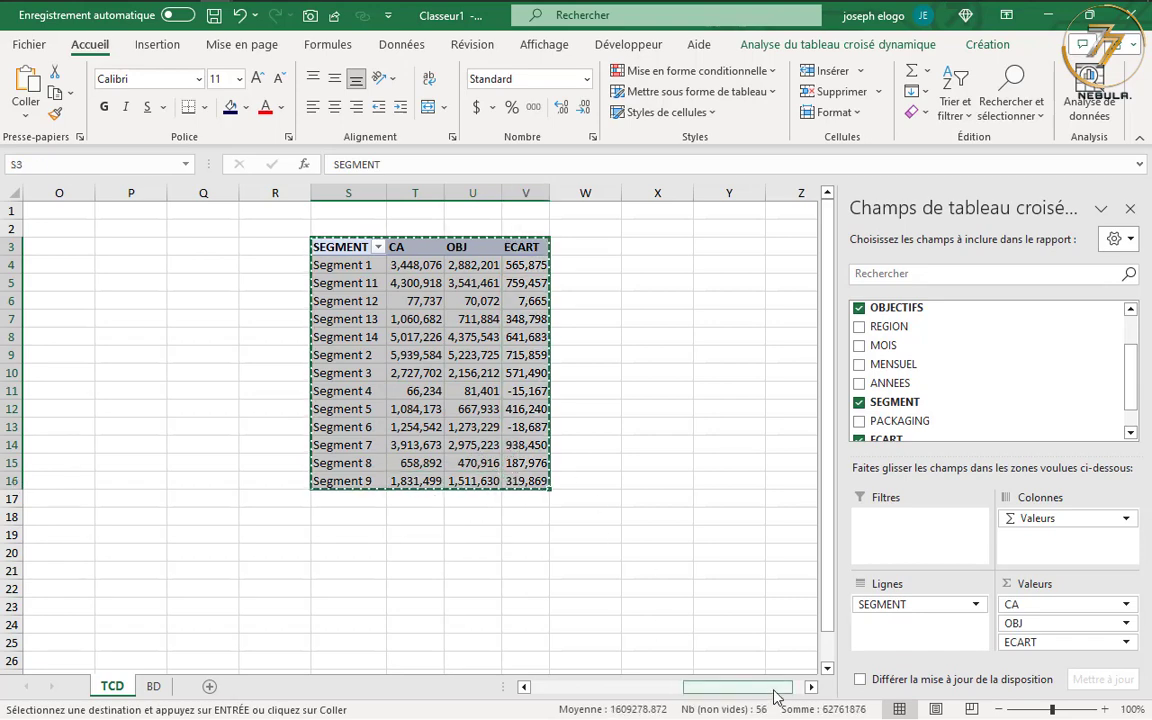
pyautogui.moveTo(772, 688); pyautogui.dragTo(795, 695)
pyautogui.click(811, 687)
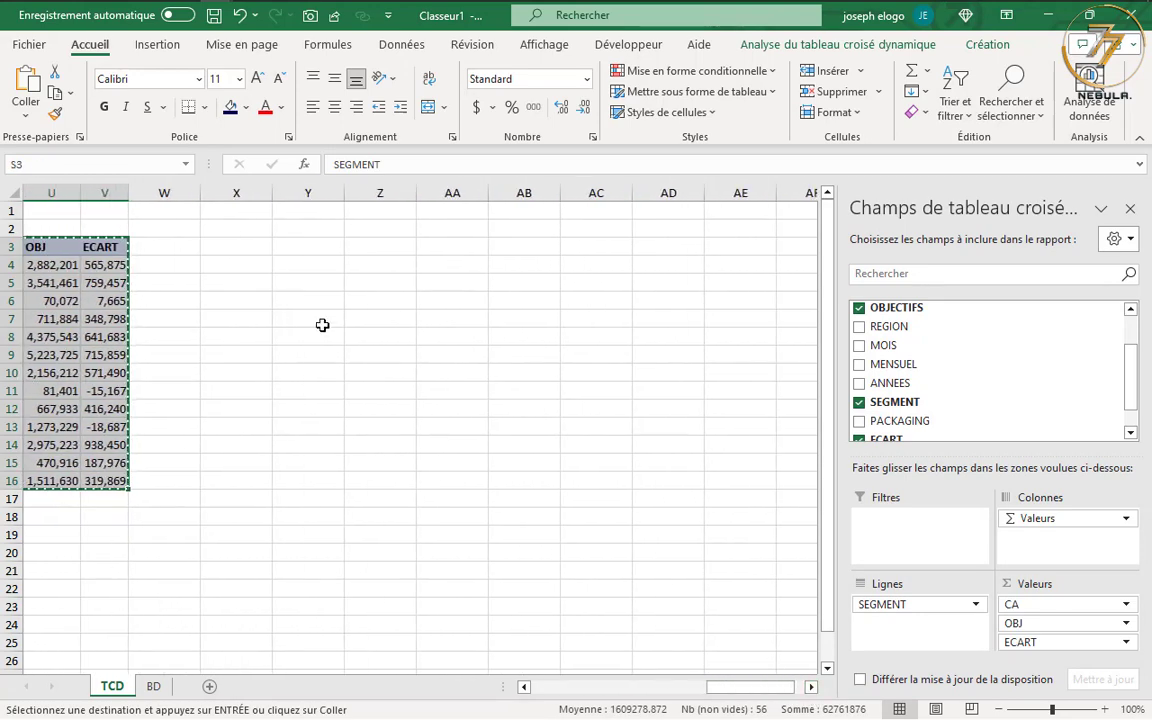
pyautogui.click(525, 251)
pyautogui.hotkey('ctrl', 'v')
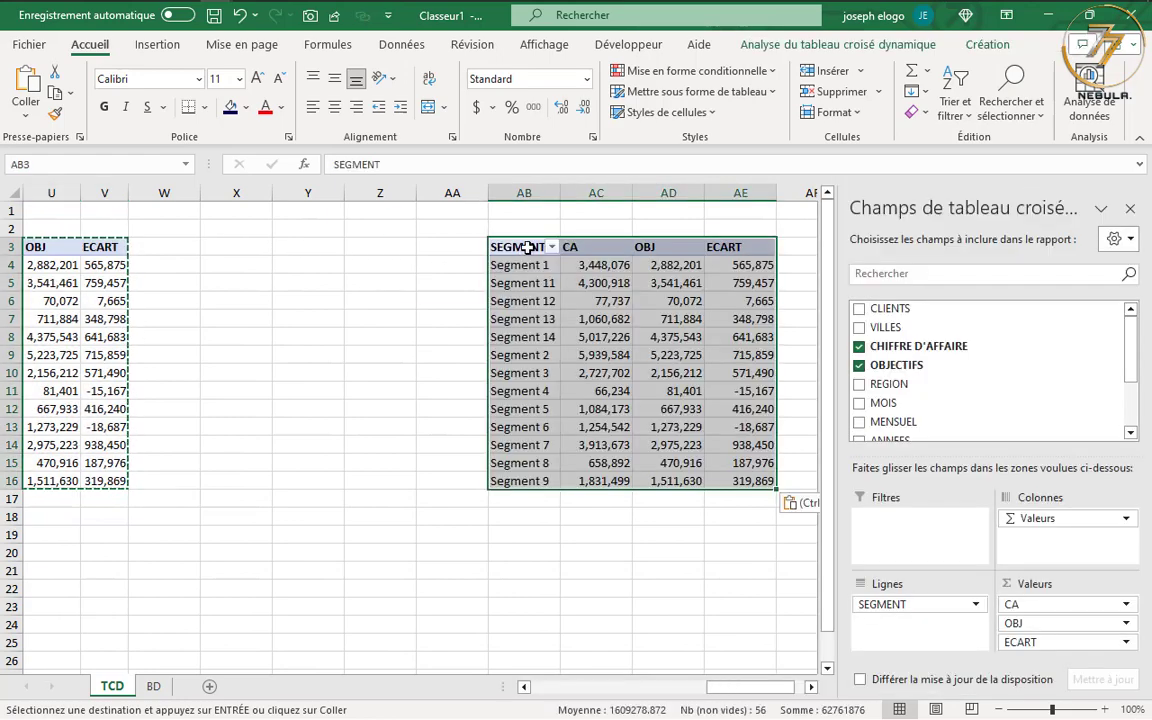
# Replace the SEGMENT row field with VILLES in the pivot table at AB3.
pyautogui.scroll(-5, 887, 404)
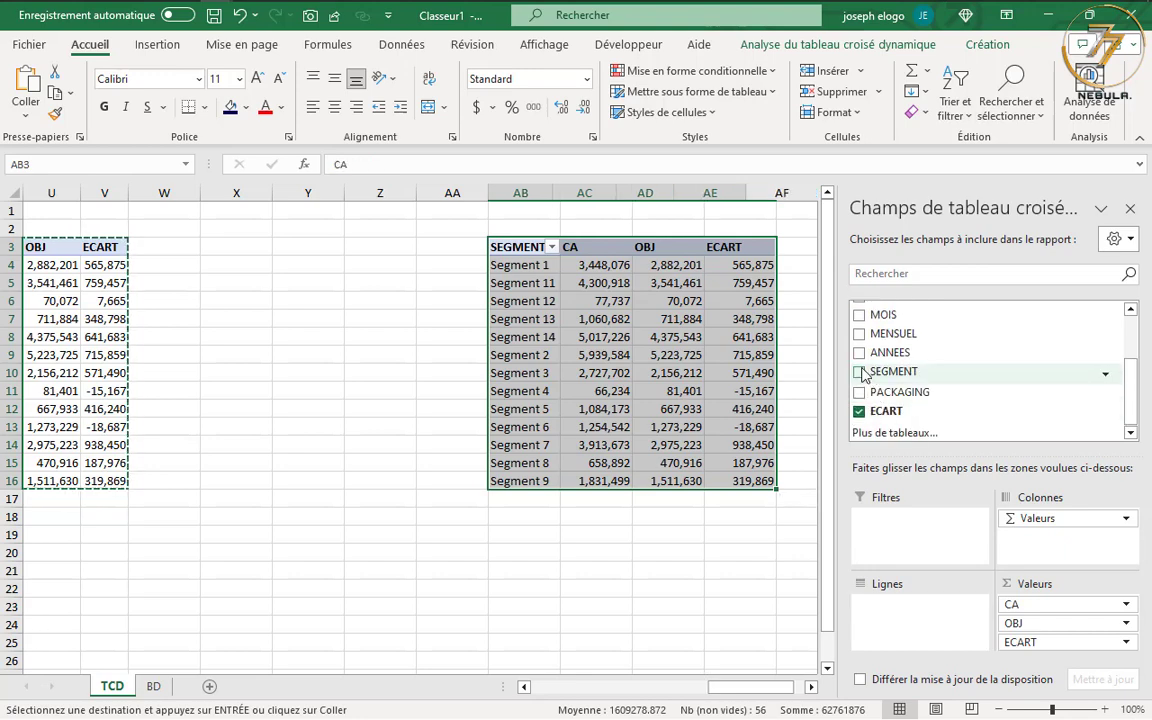
pyautogui.click(860, 372)
pyautogui.scroll(1, 895, 378)
pyautogui.scroll(-2, 900, 386)
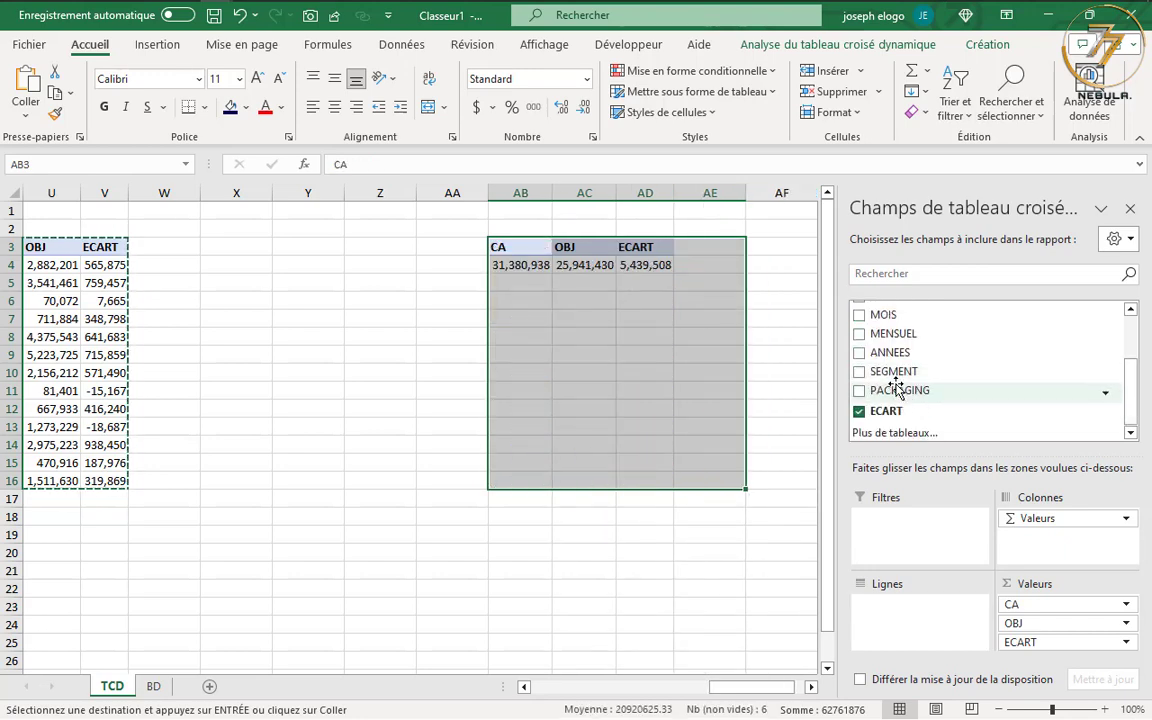
pyautogui.scroll(3, 900, 386)
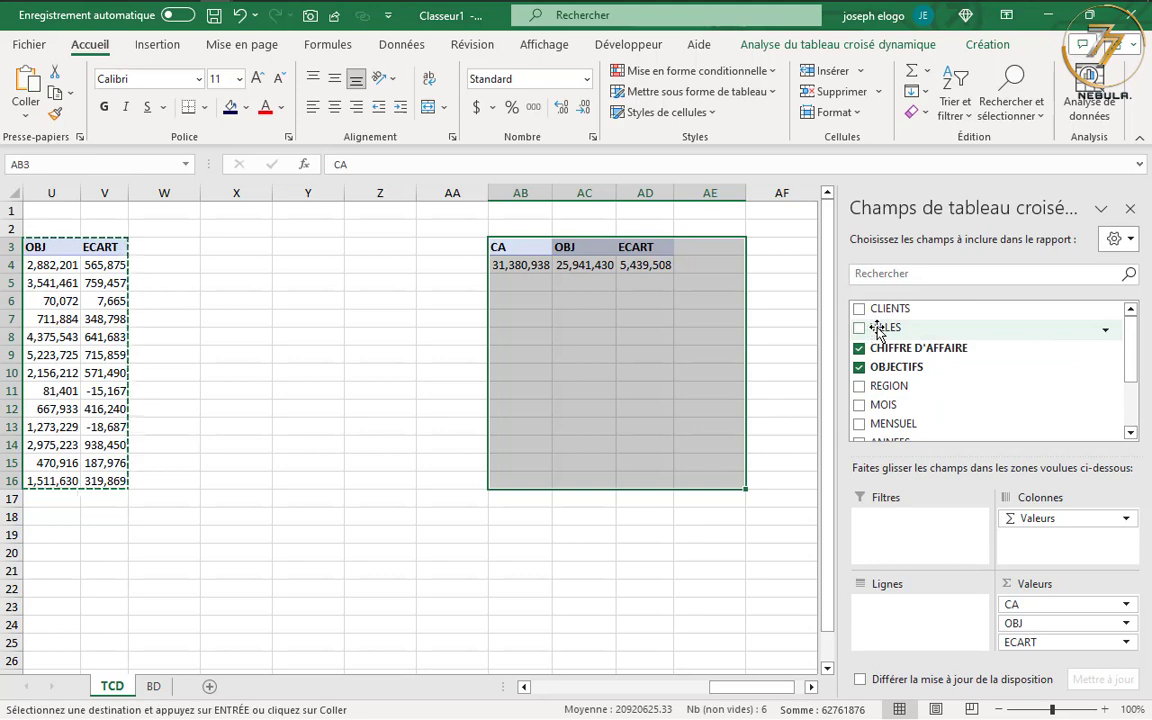
pyautogui.moveTo(872, 330); pyautogui.dragTo(910, 633)
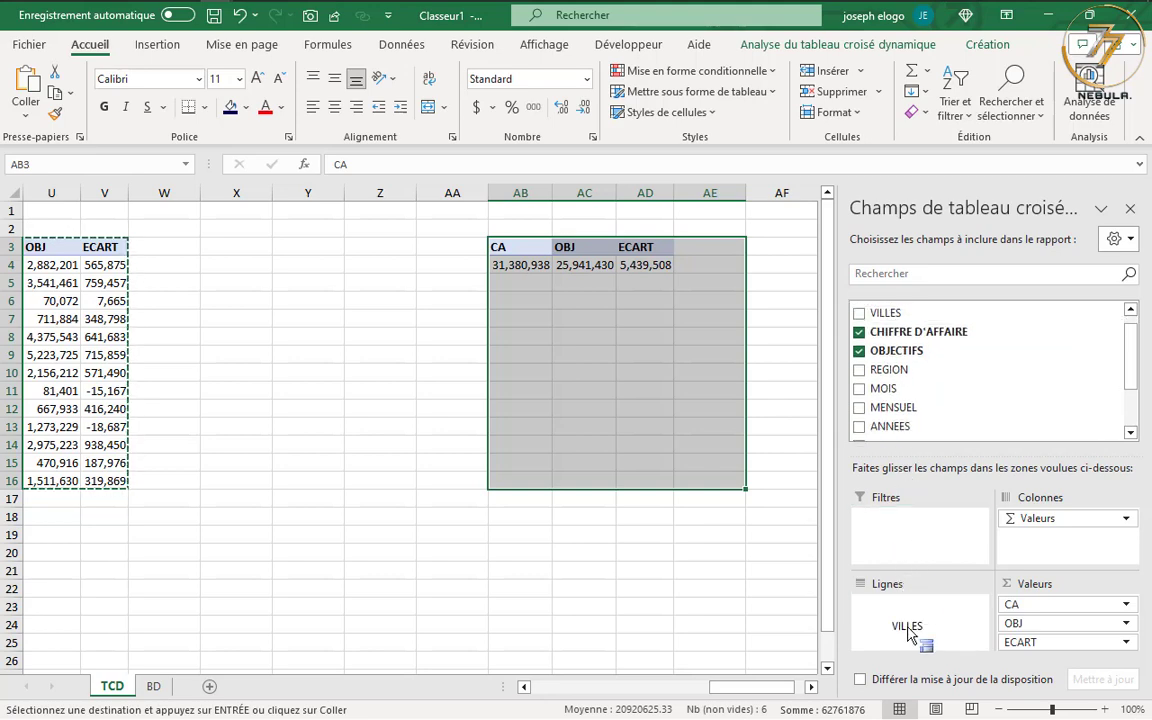
pyautogui.click(778, 283)
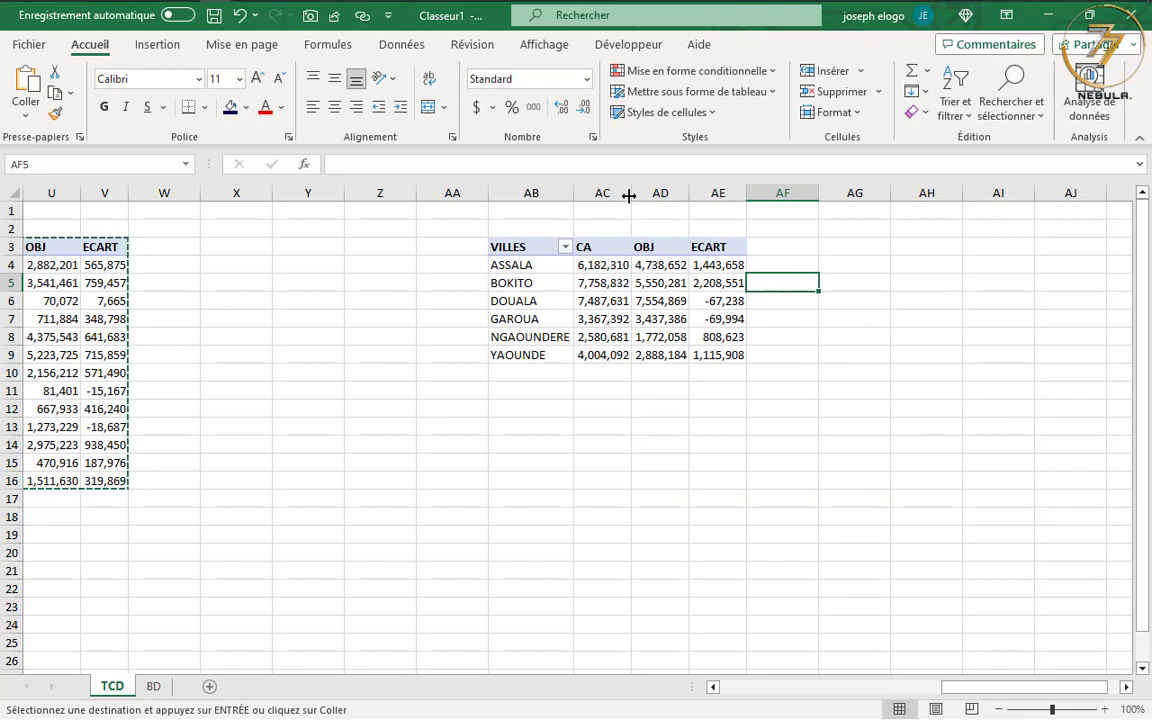
# Widen columns AC, AD and AE of the VILLES pivot table and clear the pending copy selection.
pyautogui.moveTo(630, 193); pyautogui.dragTo(784, 193)
pyautogui.moveTo(713, 193); pyautogui.dragTo(722, 193)
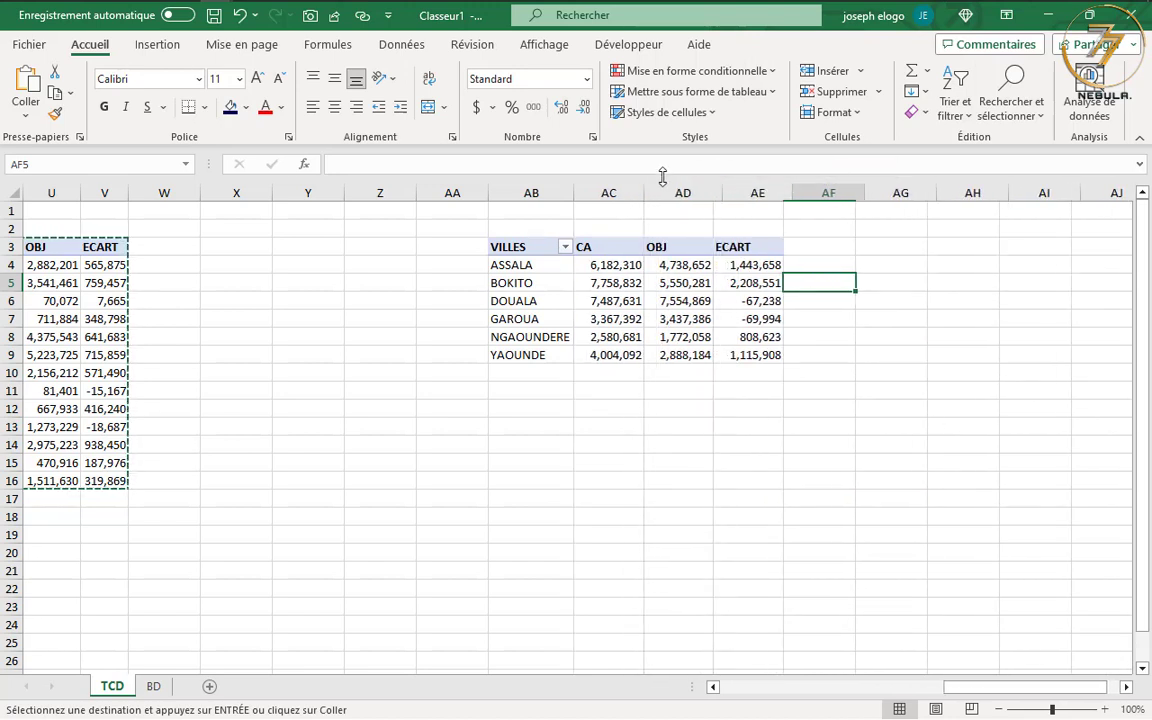
pyautogui.moveTo(969, 689); pyautogui.dragTo(835, 690)
pyautogui.press('Escape')
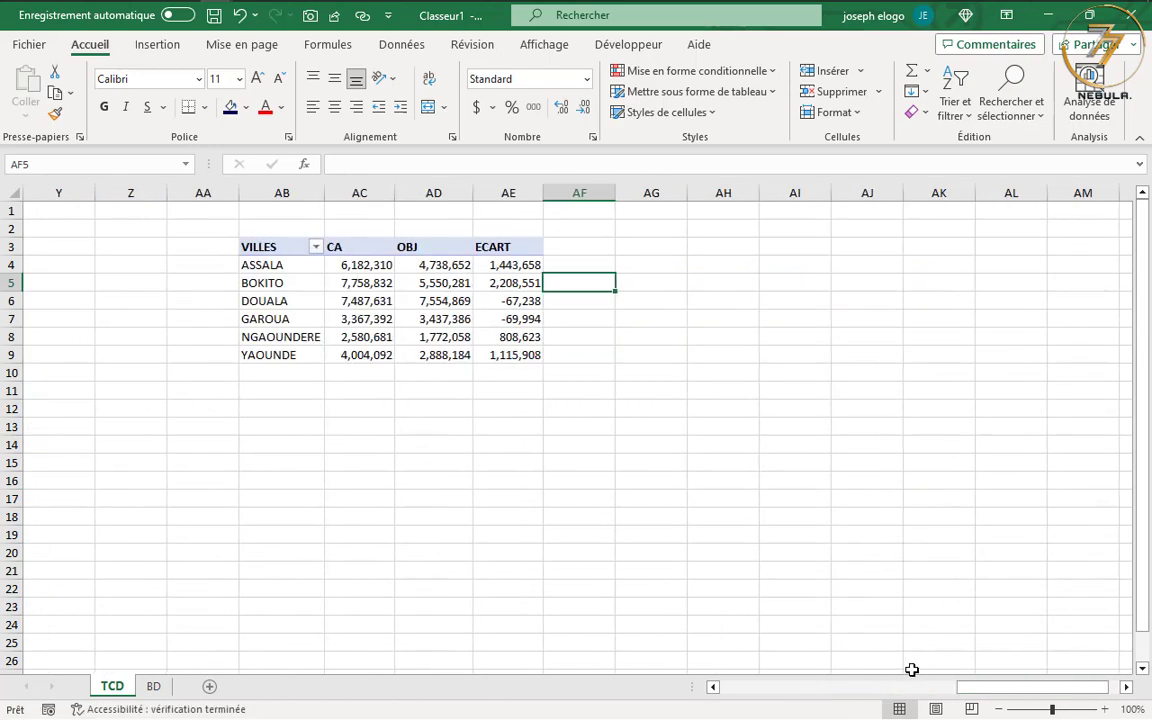
# Insert a blank row above row 1 to make room for titles over the pivot tables.
pyautogui.moveTo(997, 692); pyautogui.dragTo(712, 684)
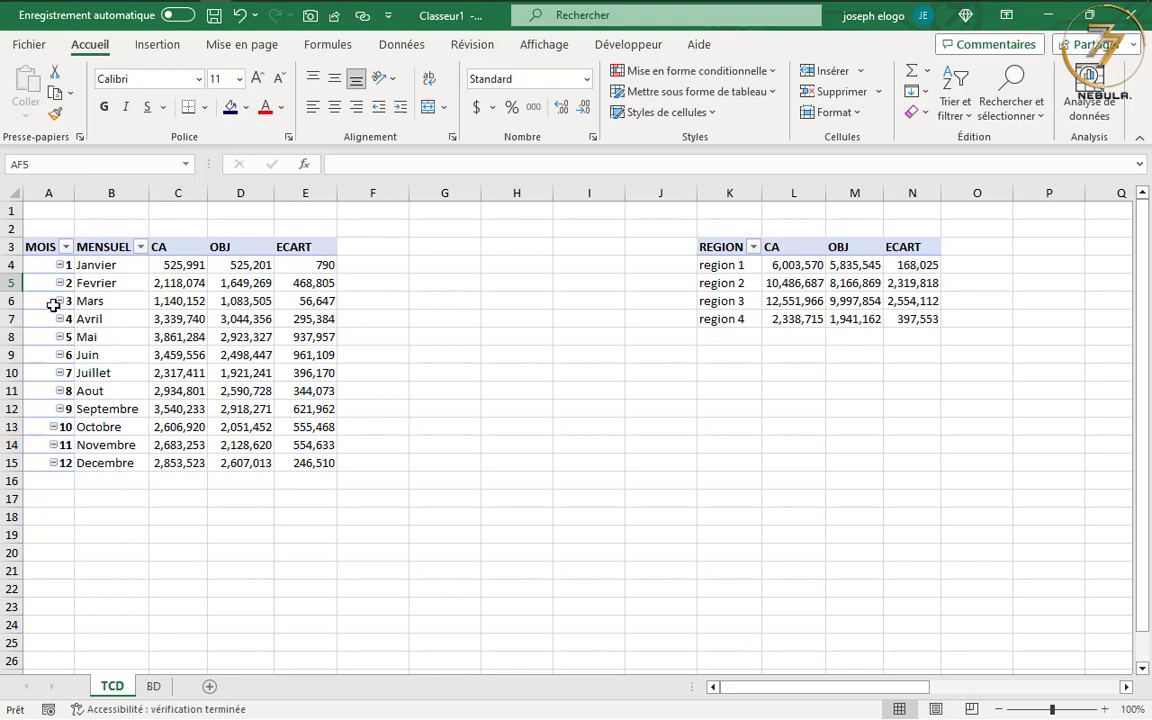
pyautogui.moveTo(54, 214); pyautogui.dragTo(337, 218)
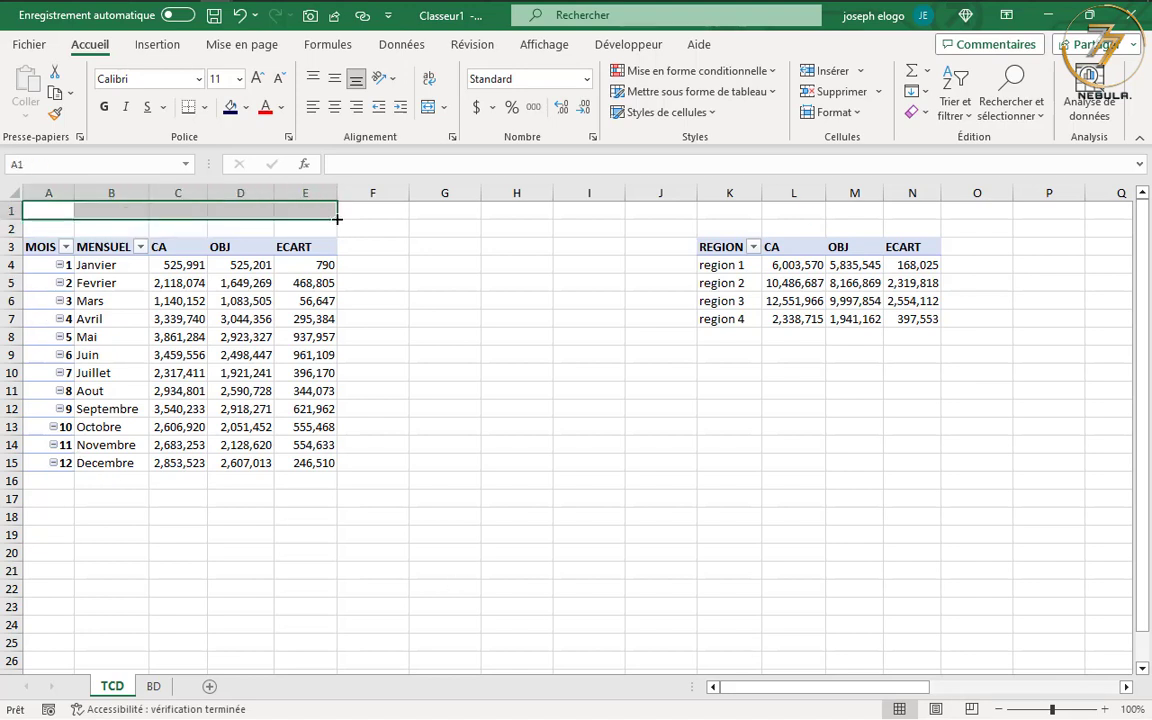
pyautogui.click(398, 405)
pyautogui.moveTo(60, 210); pyautogui.dragTo(318, 209)
pyautogui.moveTo(734, 217); pyautogui.dragTo(900, 208)
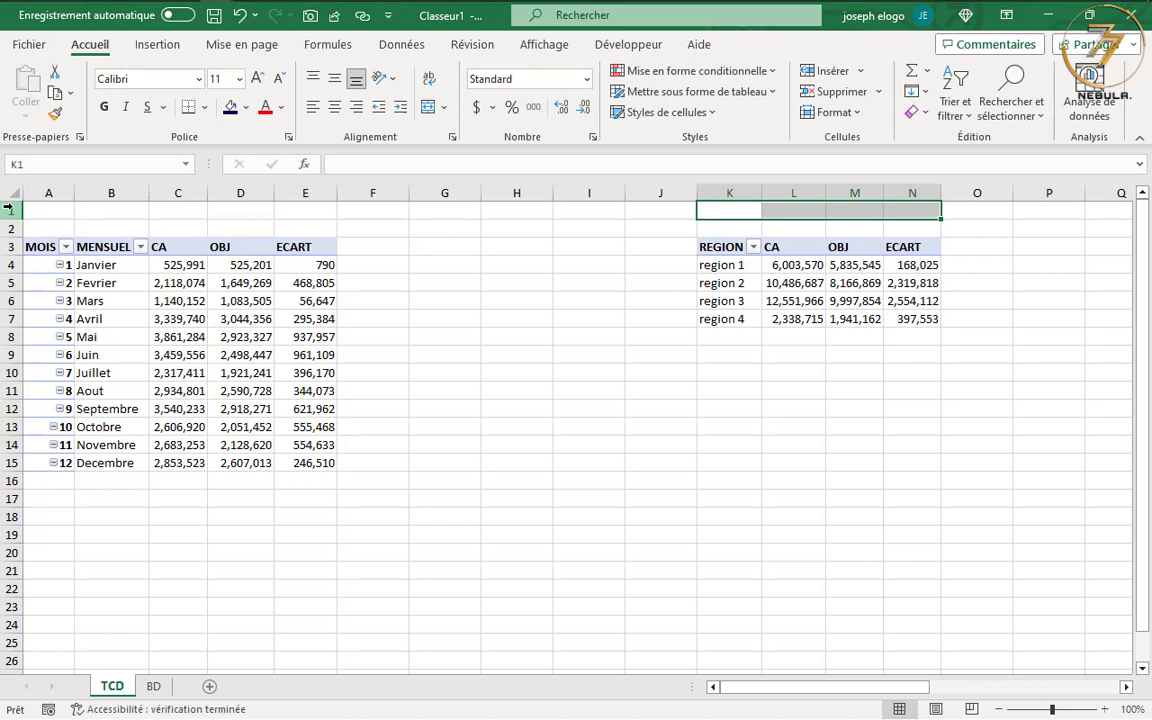
pyautogui.click(8, 208)
pyautogui.rightClick(8, 208)
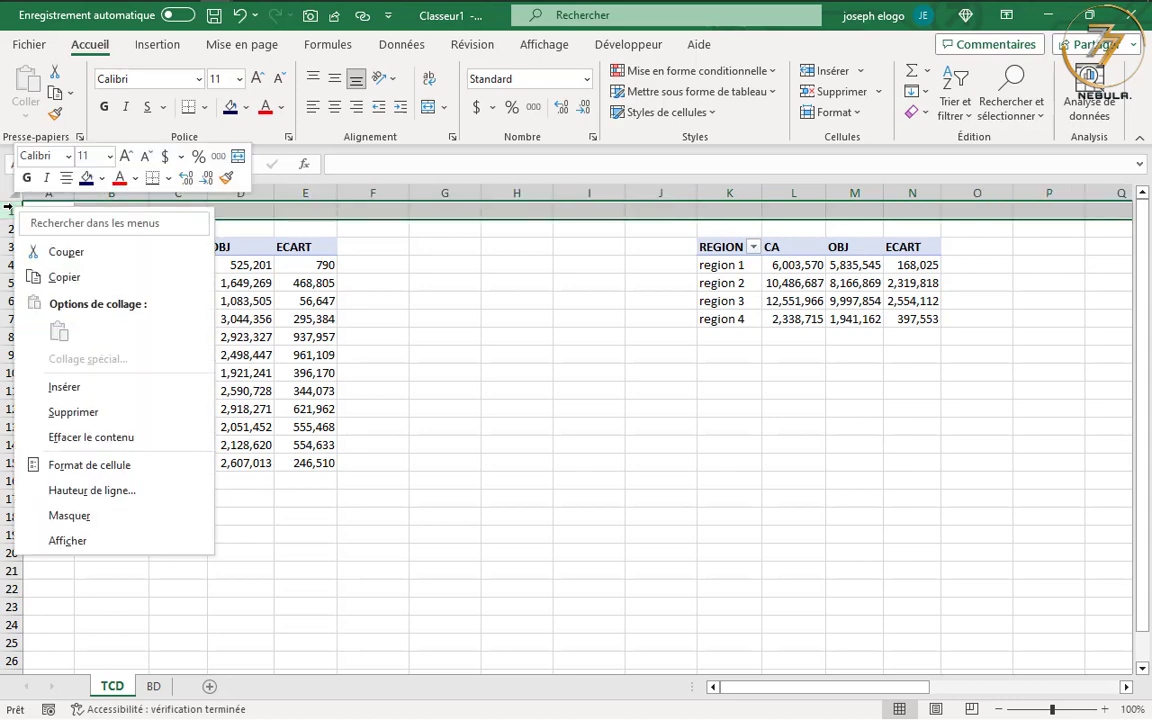
pyautogui.click(80, 387)
pyautogui.click(490, 352)
# Merge and centre A2:E2 above the monthly pivot table and enter the title TCD MENSUEL.
pyautogui.moveTo(54, 229); pyautogui.dragTo(284, 226)
pyautogui.click(428, 108)
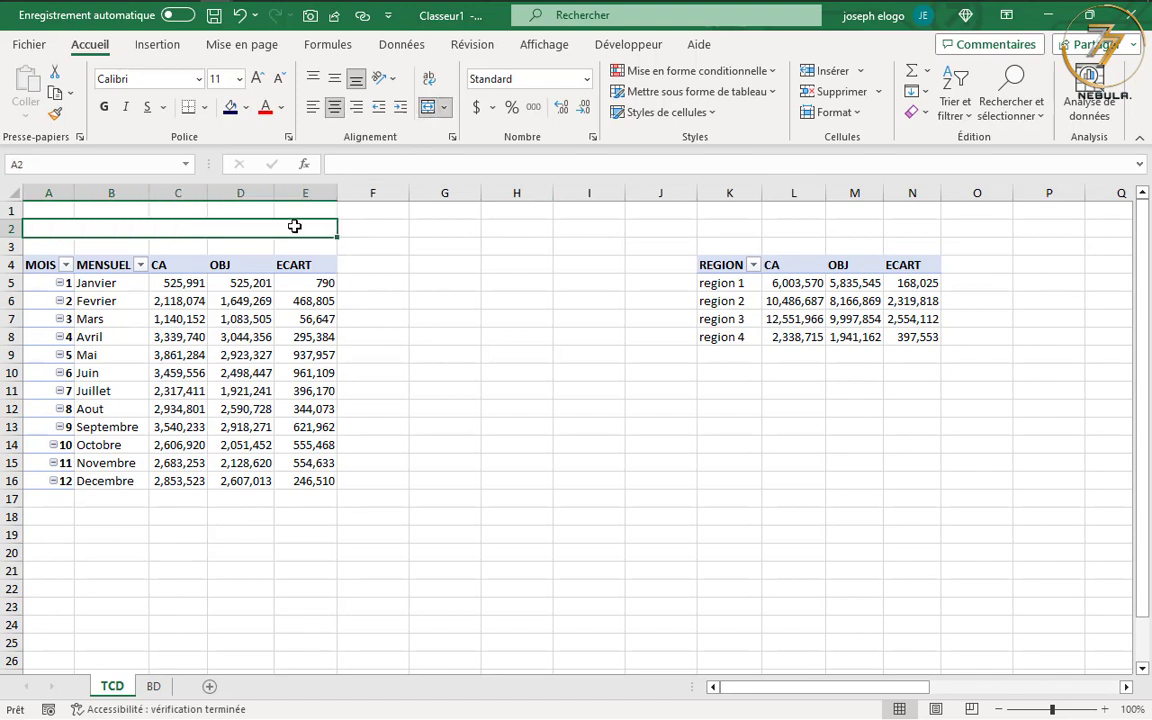
pyautogui.write('TCD')
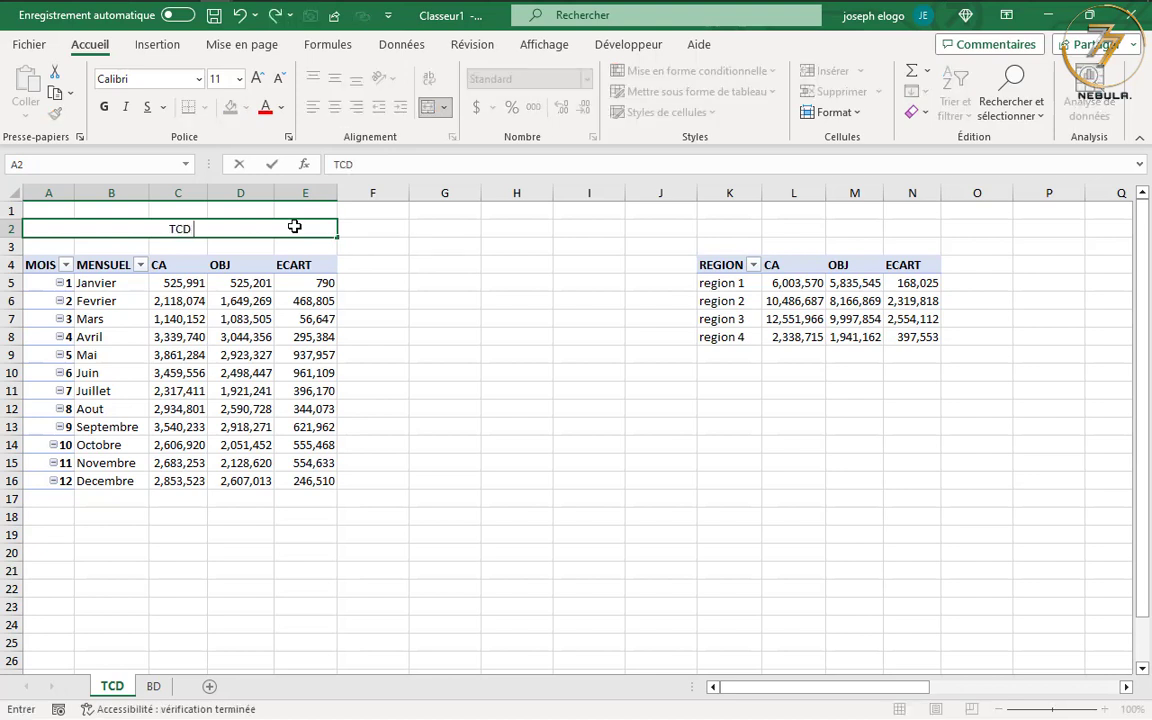
pyautogui.write(' MENSU')
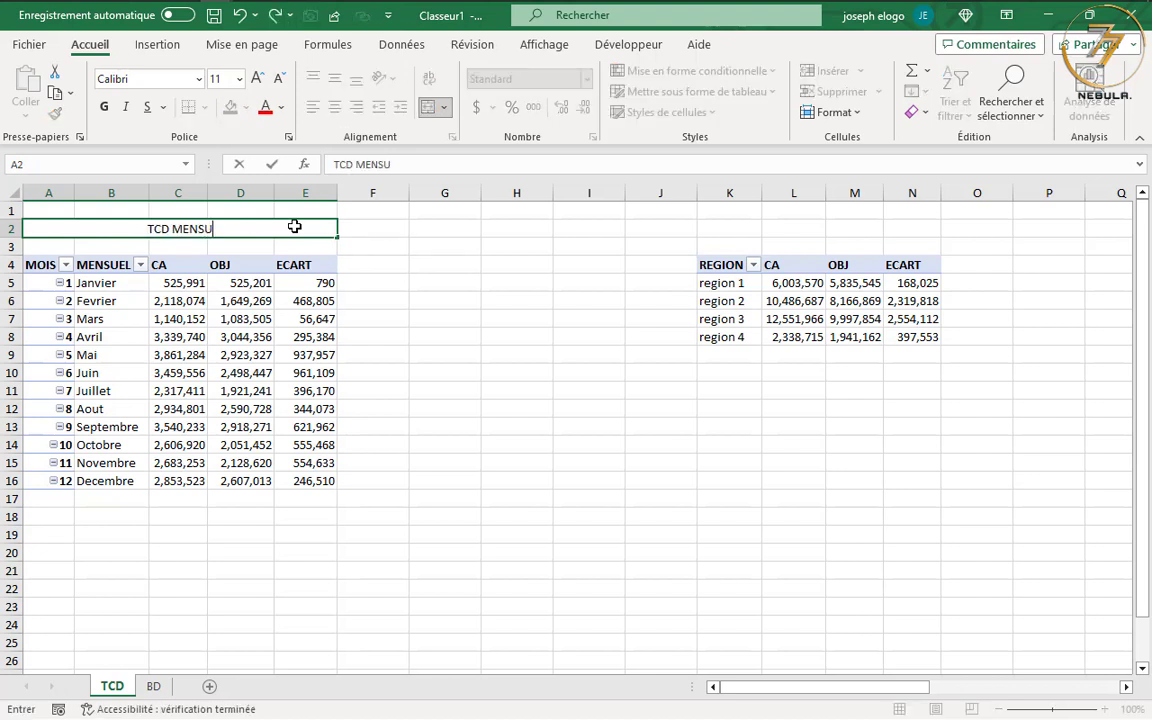
pyautogui.write('EL')
pyautogui.press('Return')
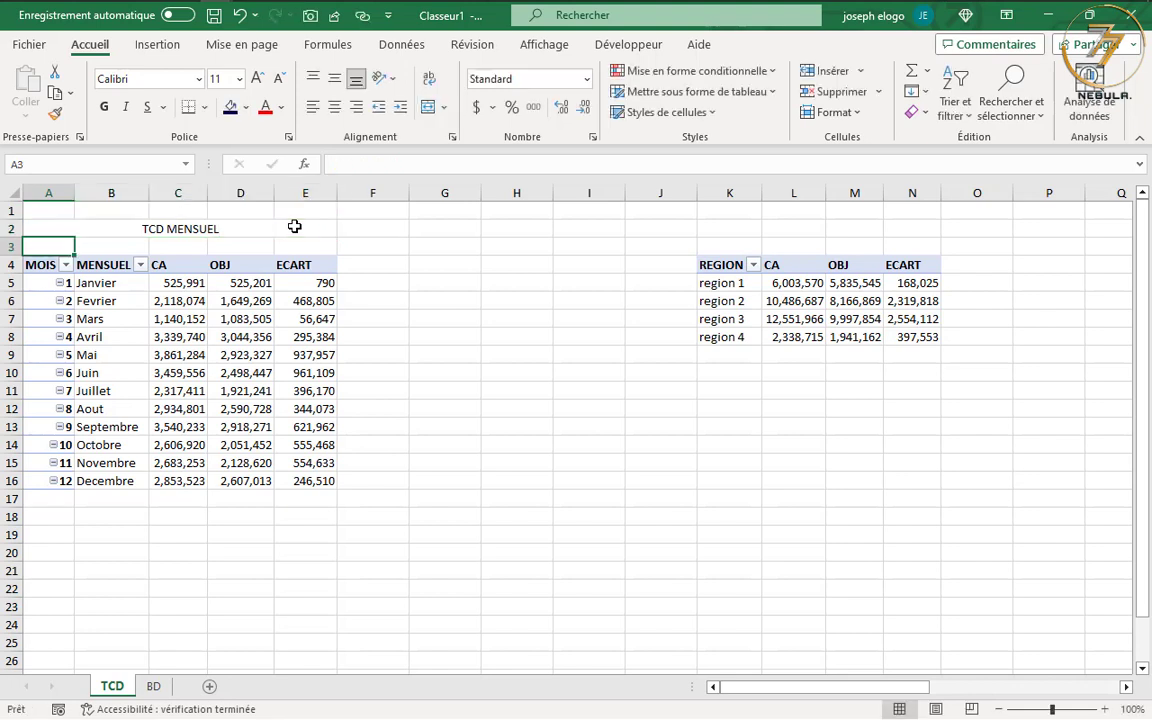
# Merge and centre K2:N2 above the REGION pivot table and enter the title TCD PAR REGION.
pyautogui.moveTo(718, 238); pyautogui.dragTo(900, 230)
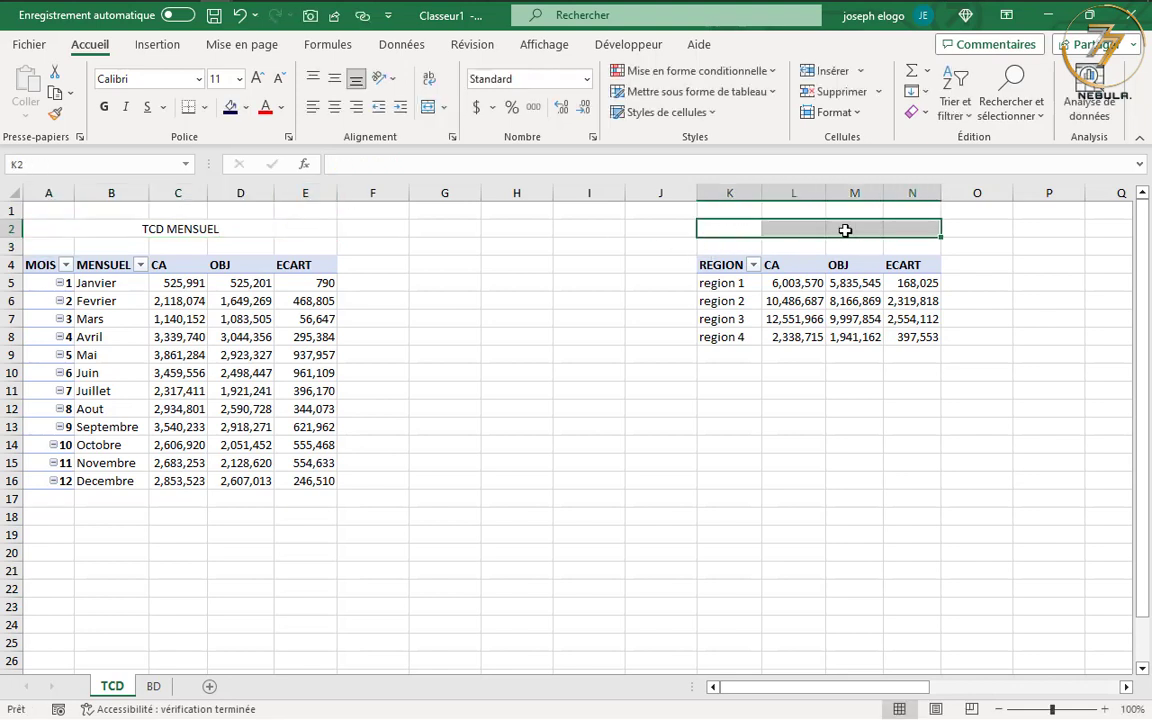
pyautogui.click(431, 110)
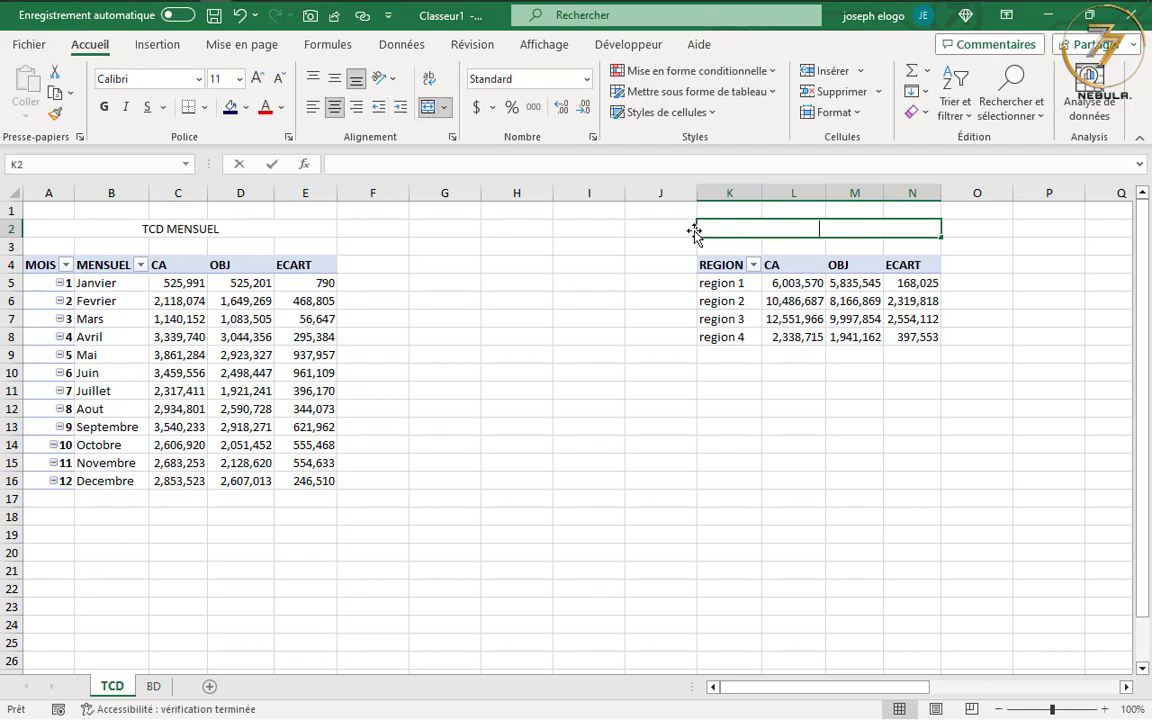
pyautogui.write('TCD PAR REGION')
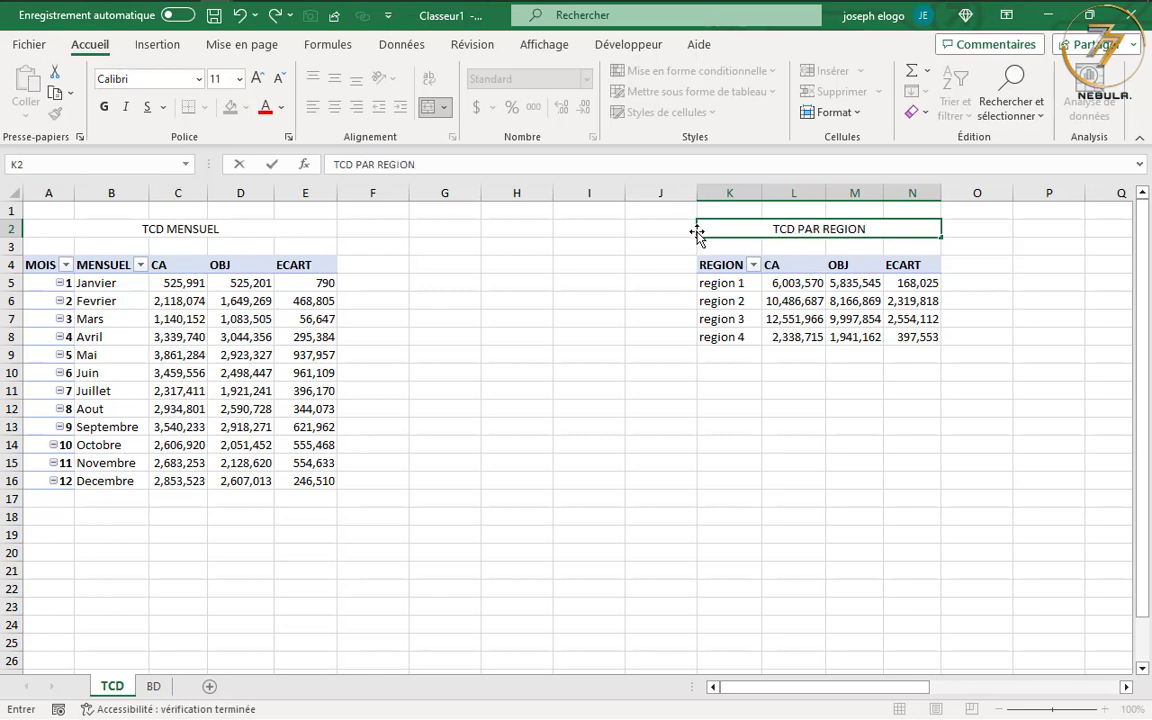
pyautogui.press('Tab')
# Merge and centre S2:V2 above the SEGMENT pivot table and enter the title TCD PAR SEGMENT.
pyautogui.moveTo(910, 688); pyautogui.dragTo(1028, 688)
pyautogui.moveTo(638, 229); pyautogui.dragTo(805, 228)
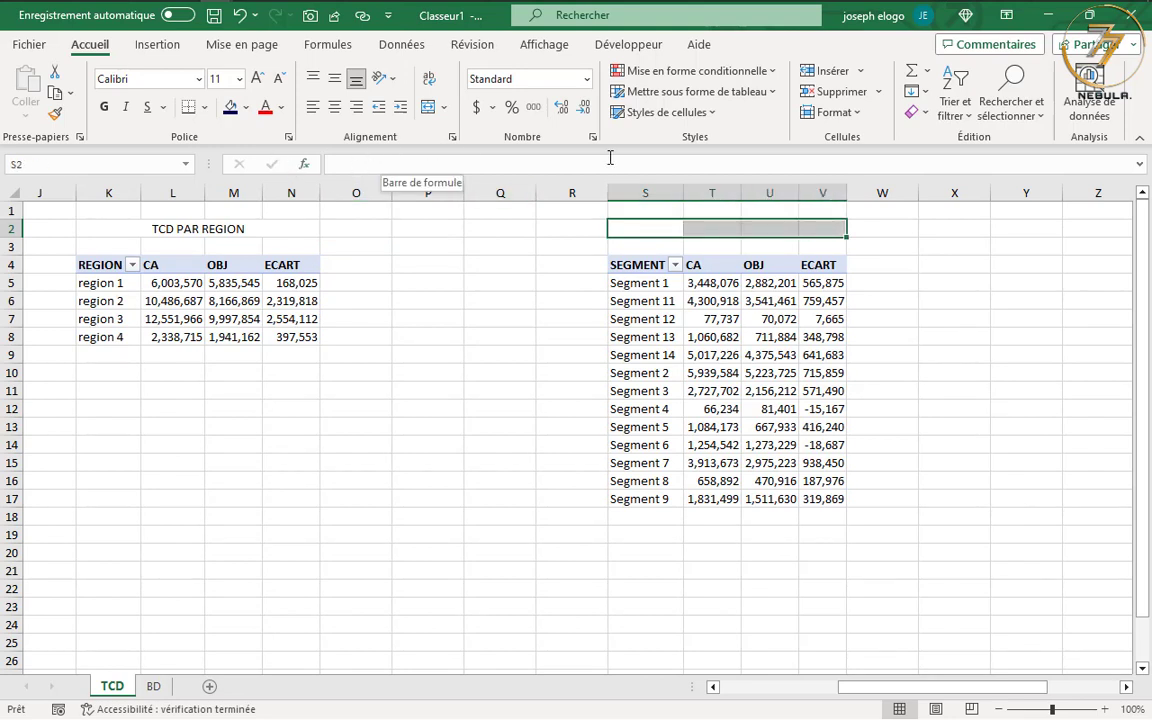
pyautogui.click(428, 107)
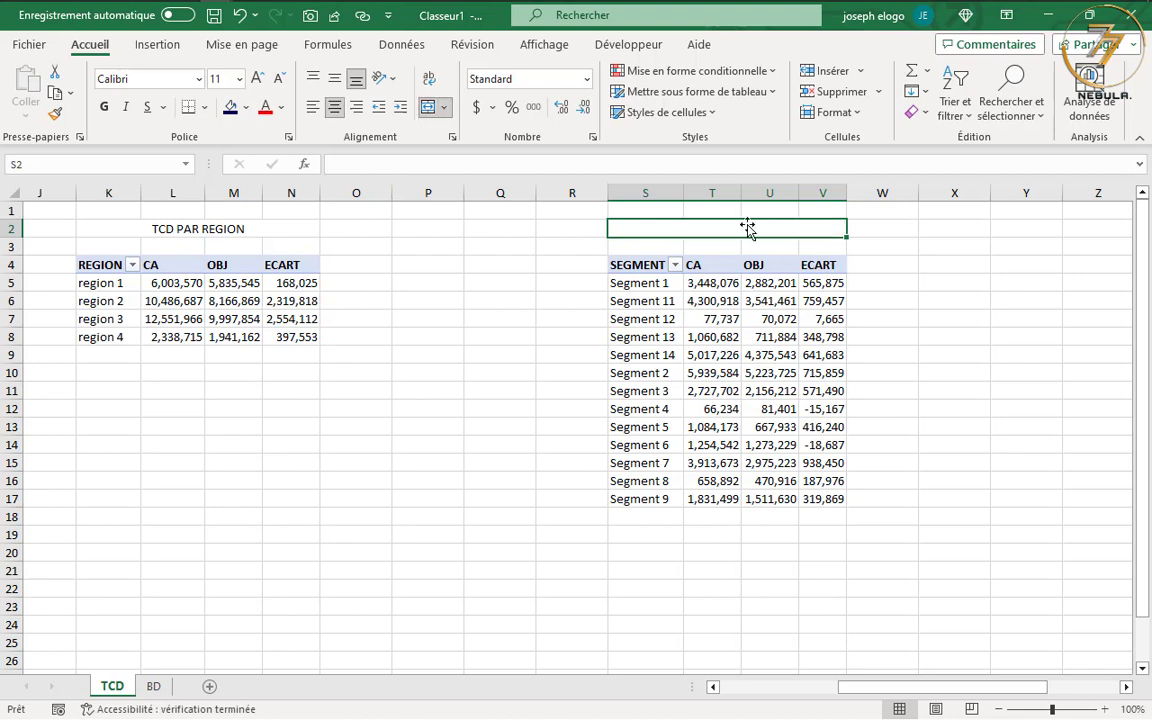
pyautogui.write('TCD')
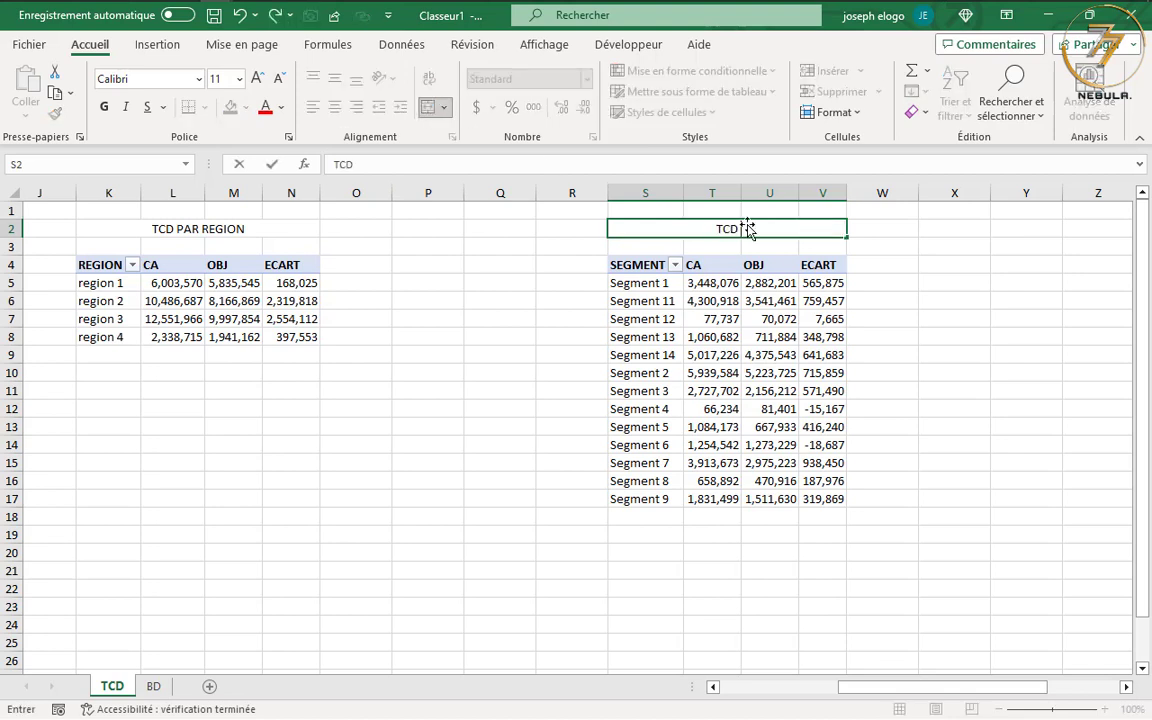
pyautogui.write(' PAR SEGMEN')
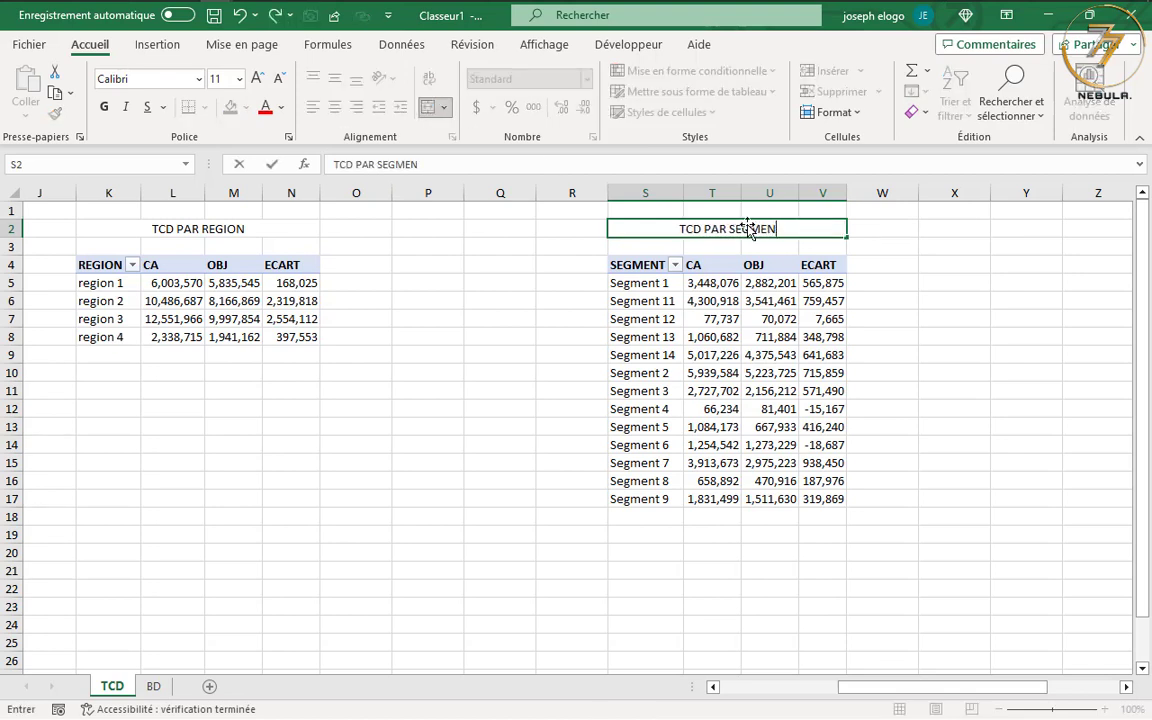
pyautogui.write('T')
pyautogui.press('Tab')
pyautogui.press('Tab')
pyautogui.press('Tab')
pyautogui.press('Tab')
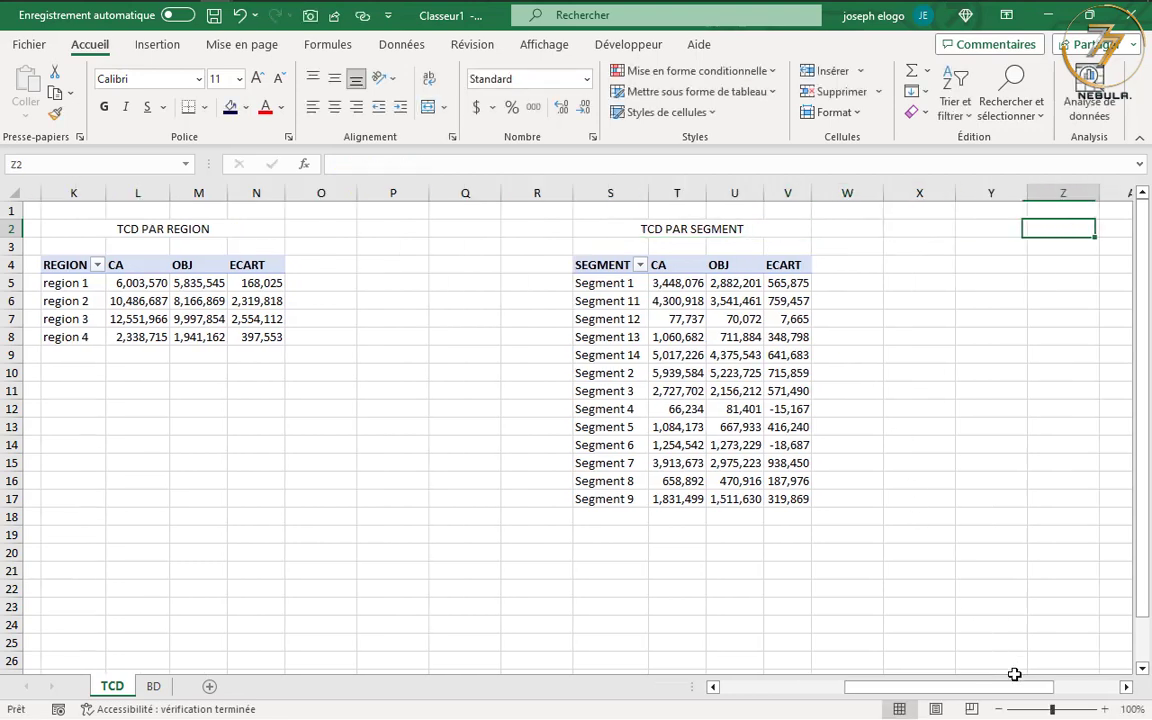
pyautogui.press('Tab')
# Merge and centre AB2:AE2 above the VILLES pivot table and enter the title TCD PAR VILLE.
pyautogui.moveTo(1016, 687); pyautogui.dragTo(1064, 687)
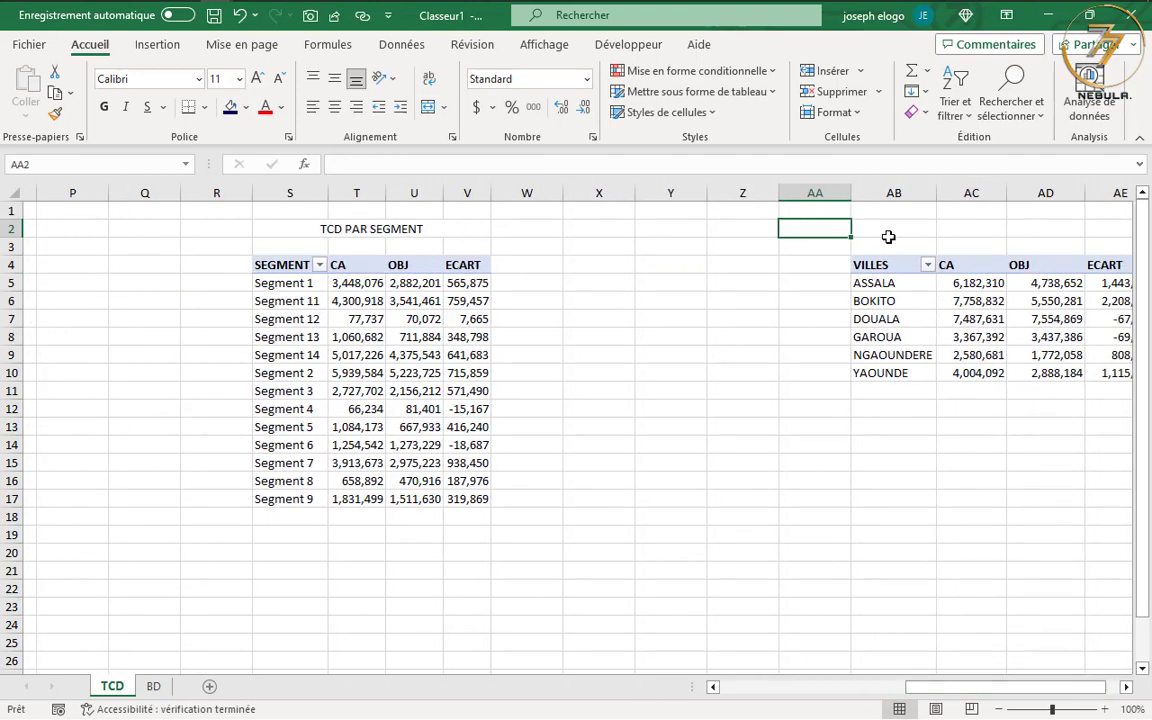
pyautogui.moveTo(884, 231); pyautogui.dragTo(961, 221)
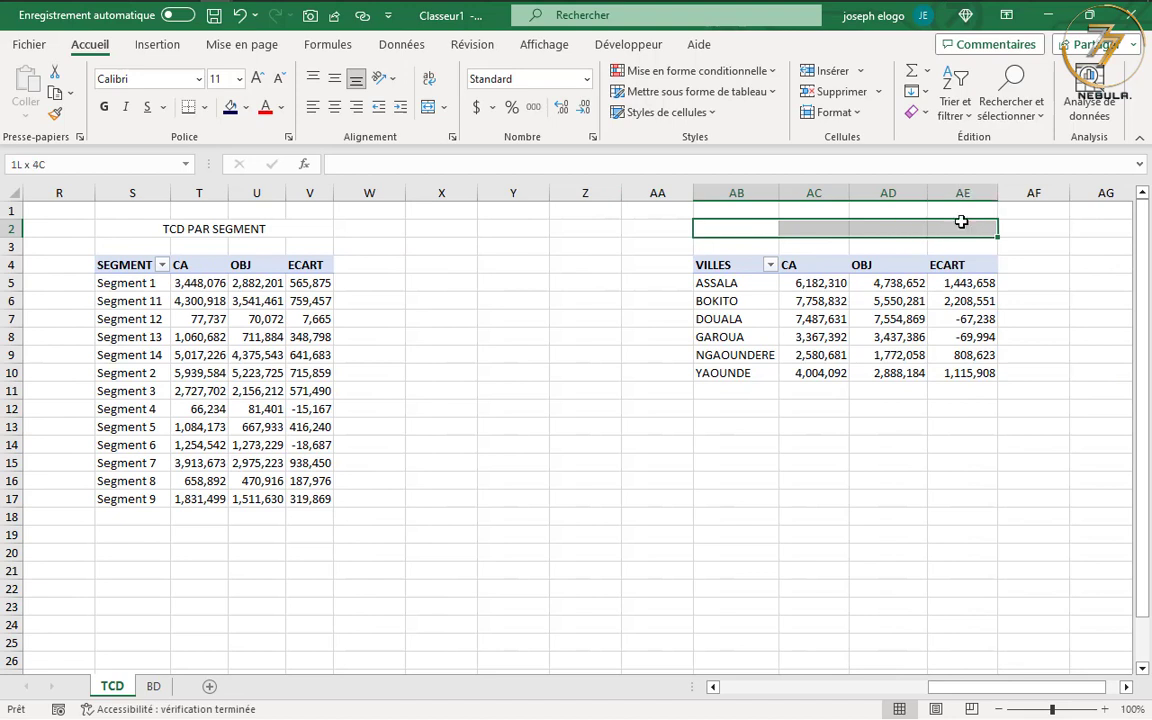
pyautogui.click(428, 107)
pyautogui.write('T')
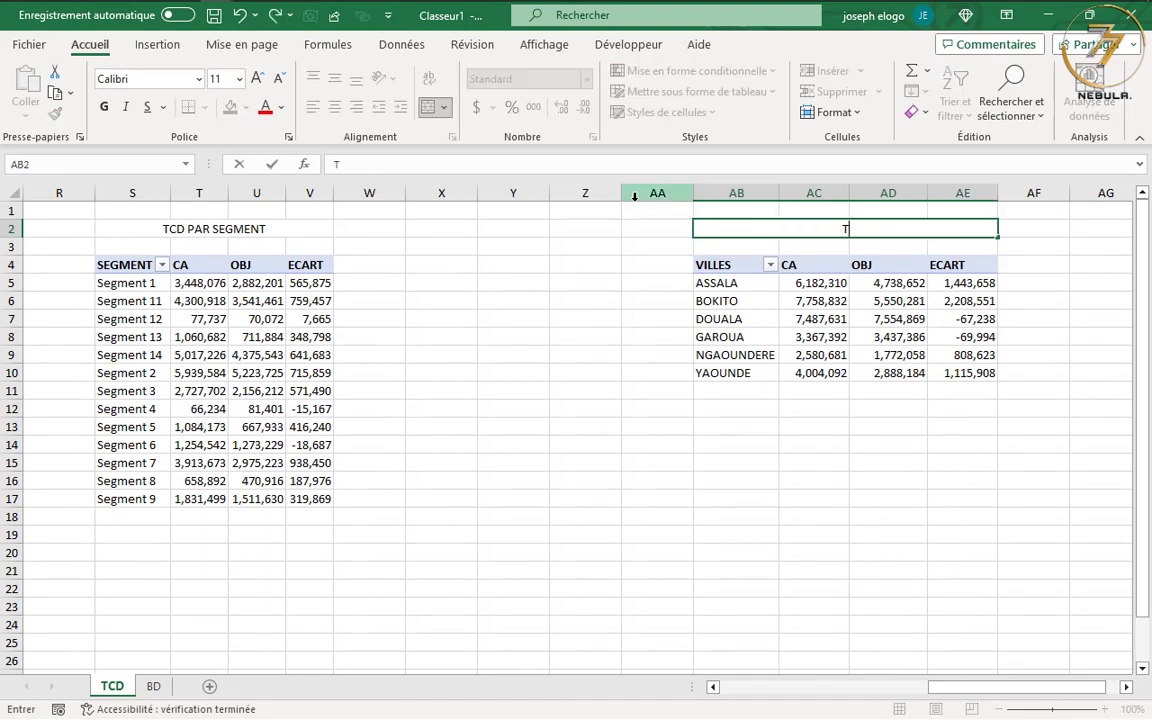
pyautogui.write('CD PAR VILLE')
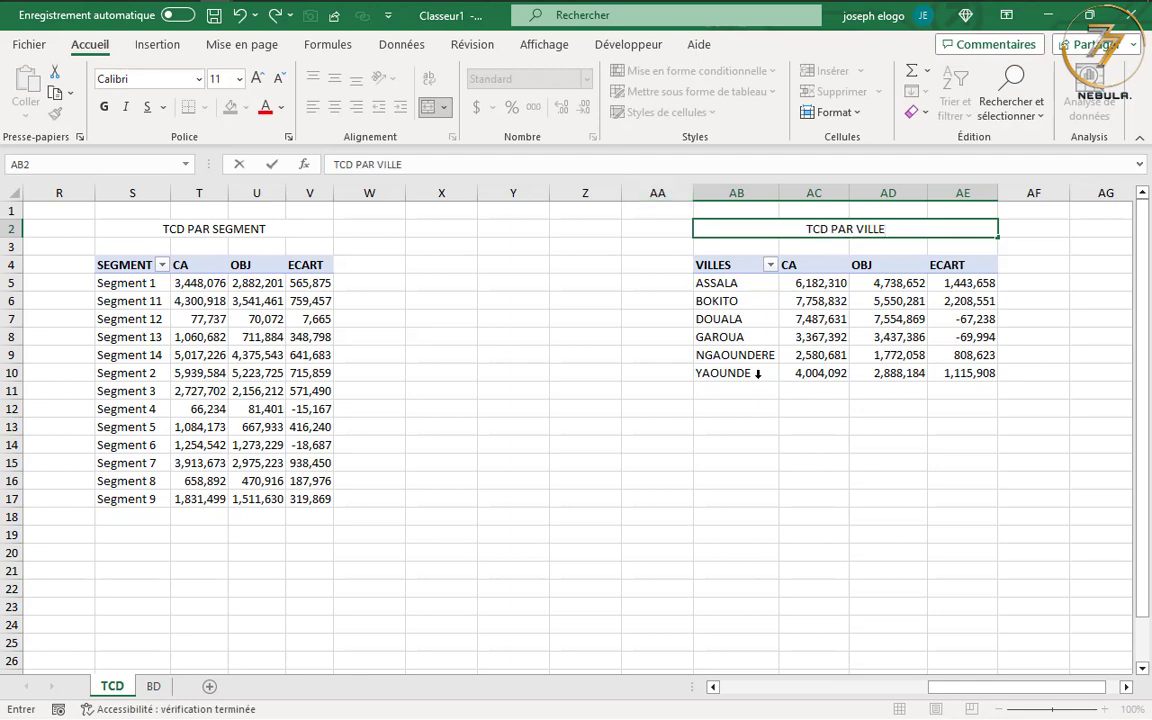
pyautogui.click(805, 424)
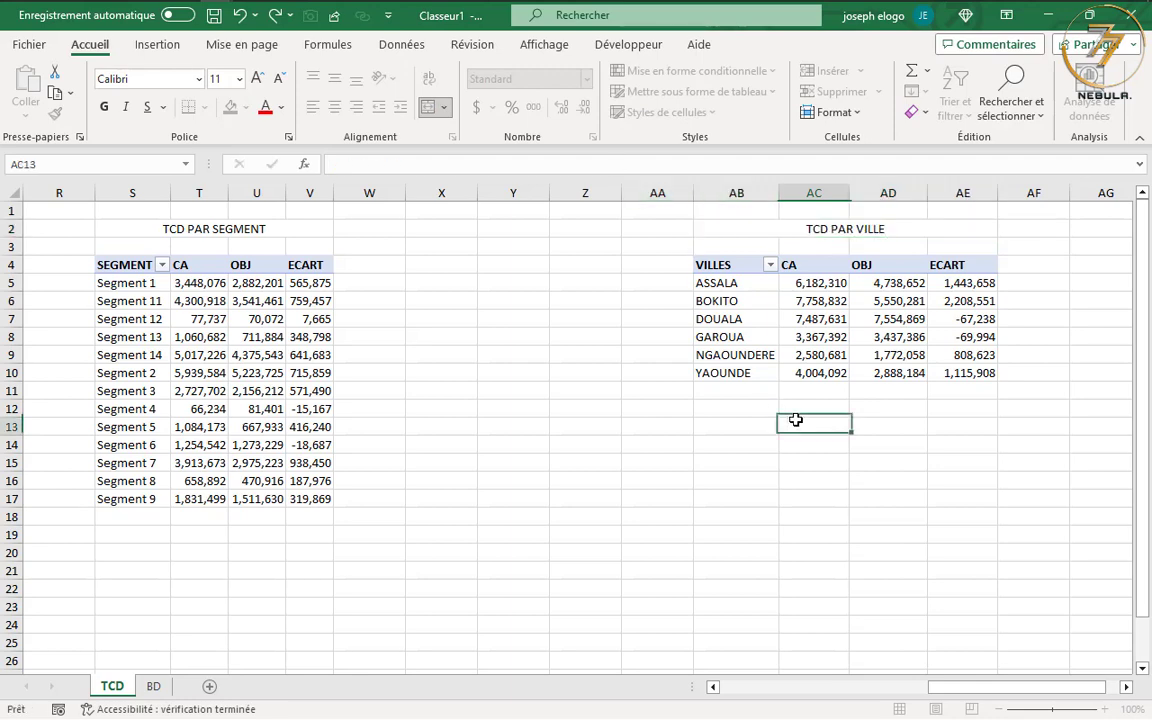
# Fill the TCD MENSUEL title cell with a gray theme colour.
pyautogui.moveTo(1003, 689); pyautogui.dragTo(762, 687)
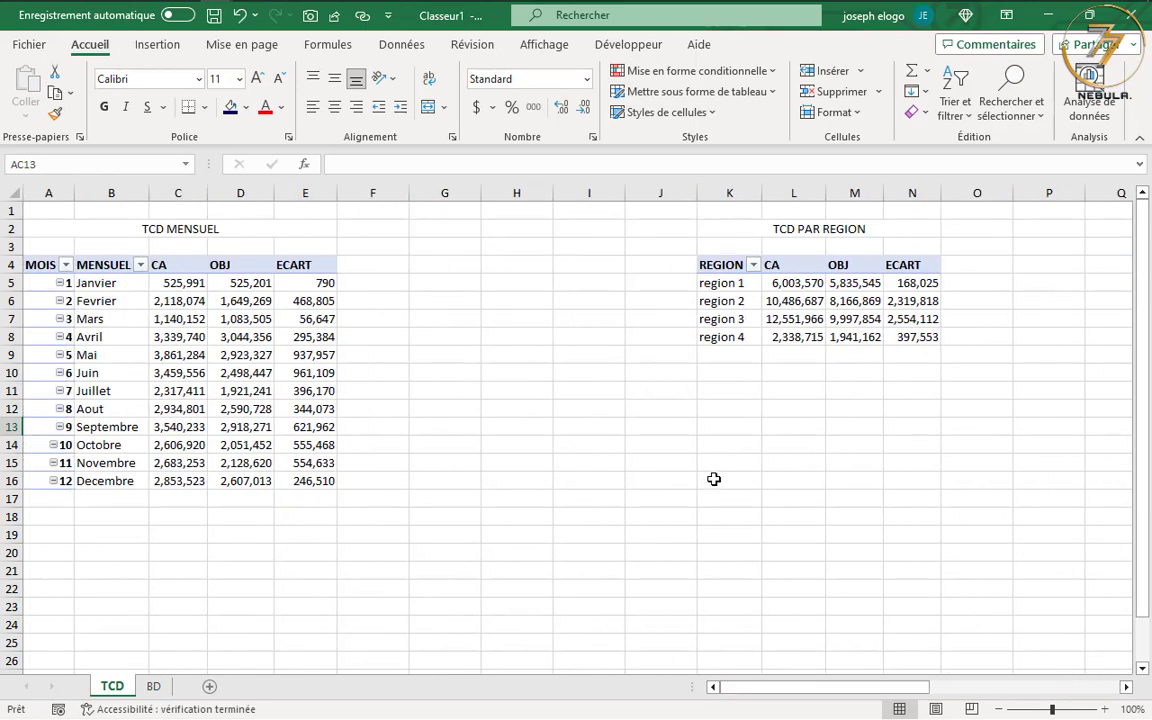
pyautogui.click(150, 228)
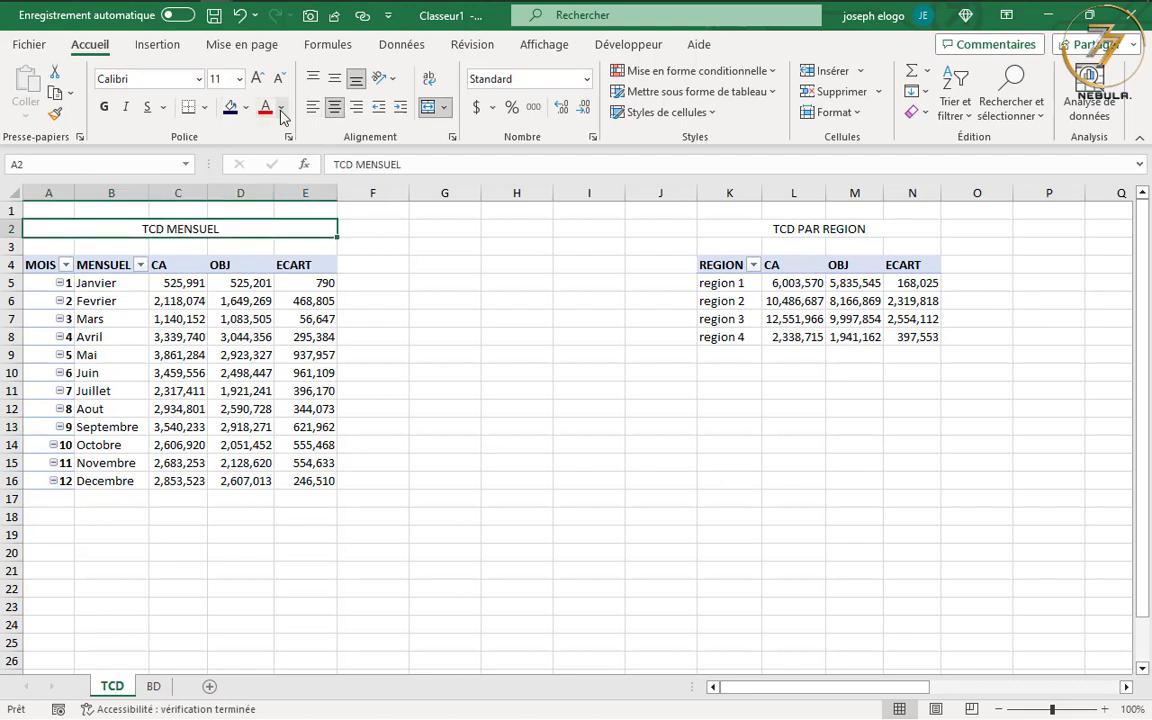
pyautogui.click(245, 108)
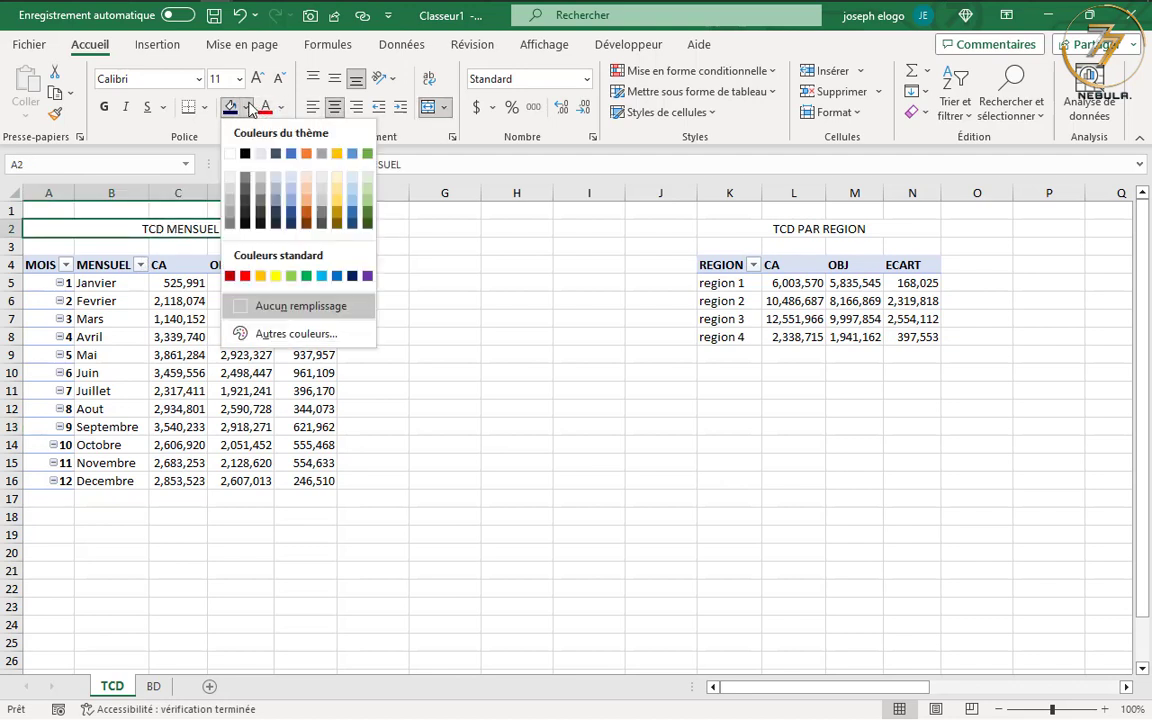
pyautogui.click(230, 188)
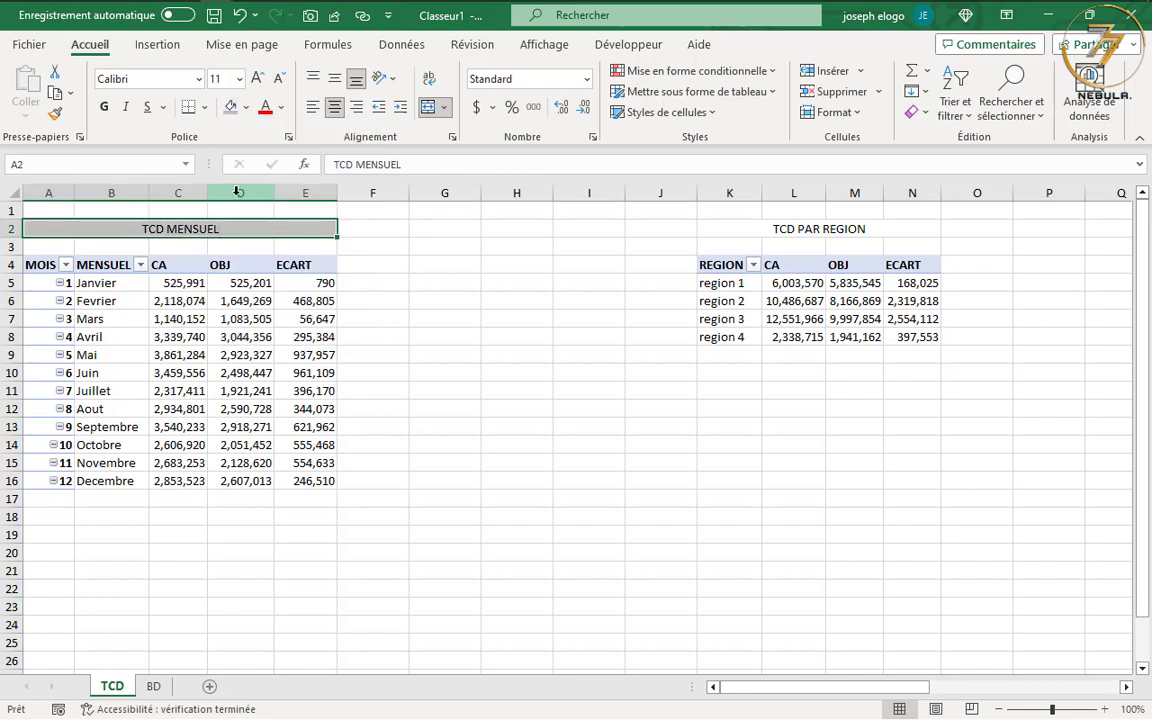
pyautogui.click(55, 113)
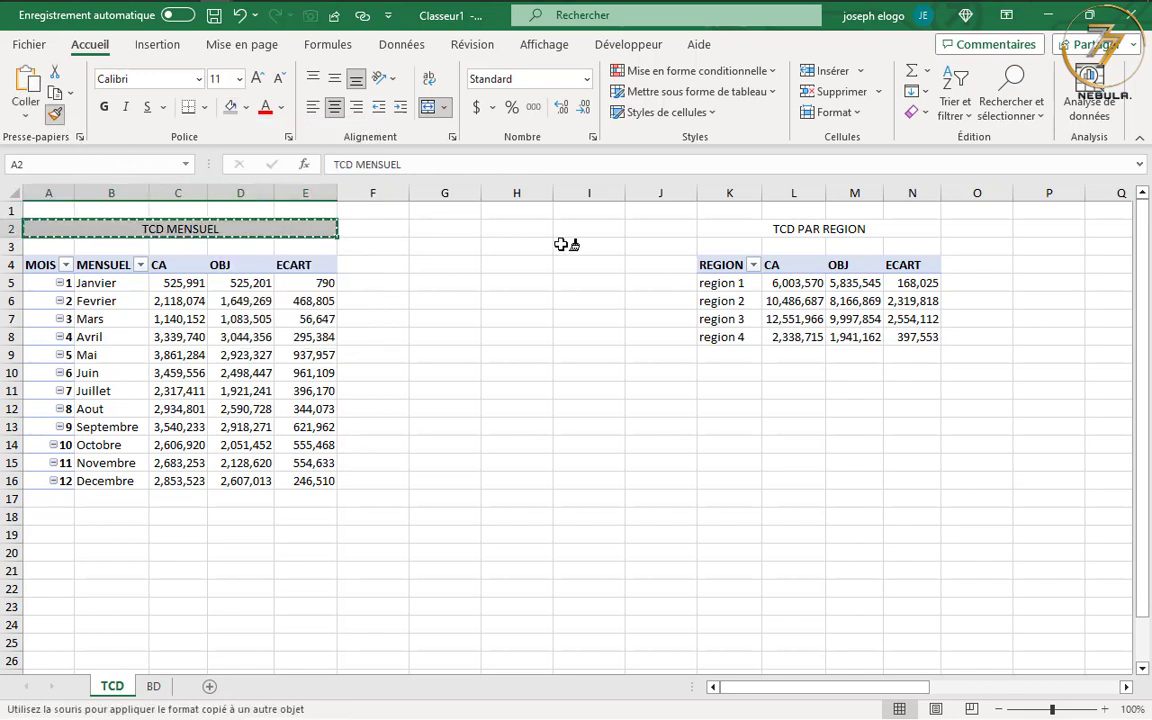
pyautogui.click(275, 234)
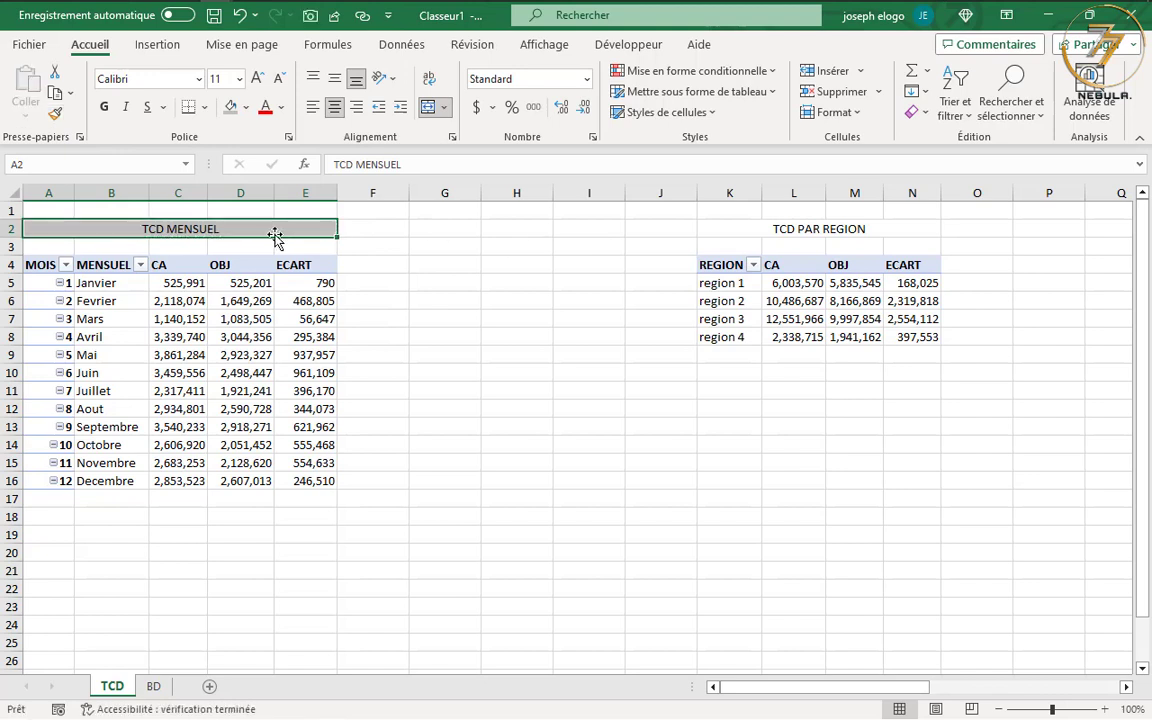
pyautogui.click(802, 229)
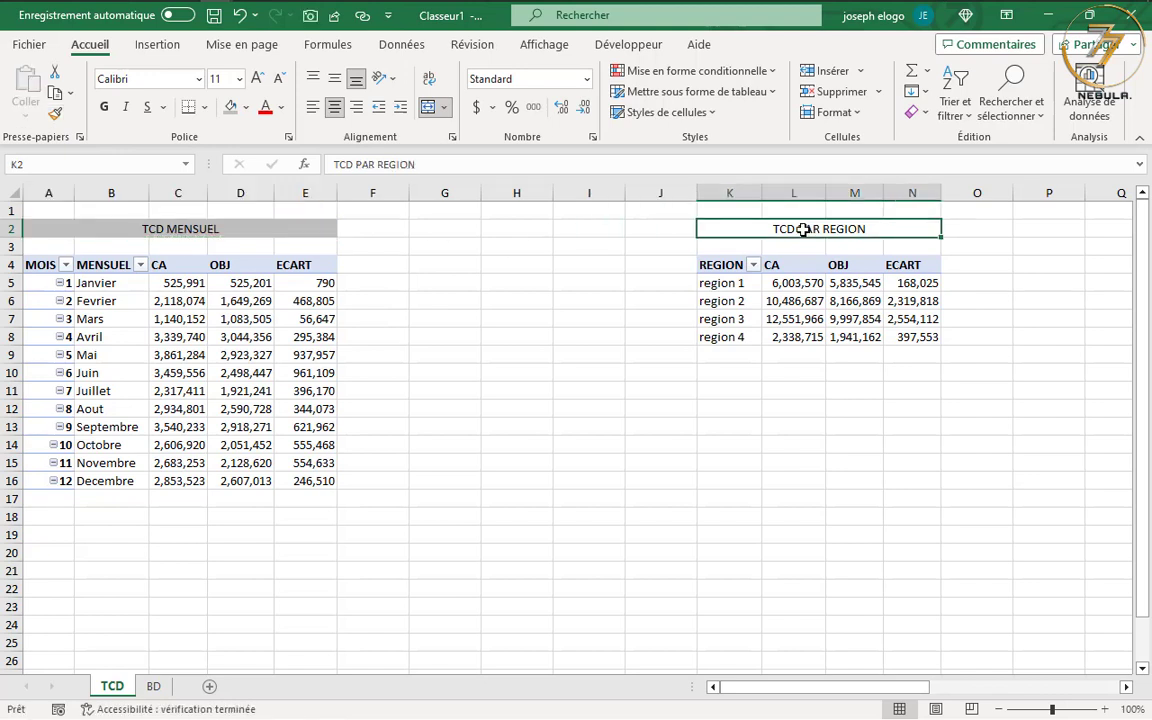
# Copy the gray formatting of the TCD MENSUEL title onto the TCD PAR REGION, TCD PAR SEGMENT and TCD PAR VILLE titles.
pyautogui.click(158, 227)
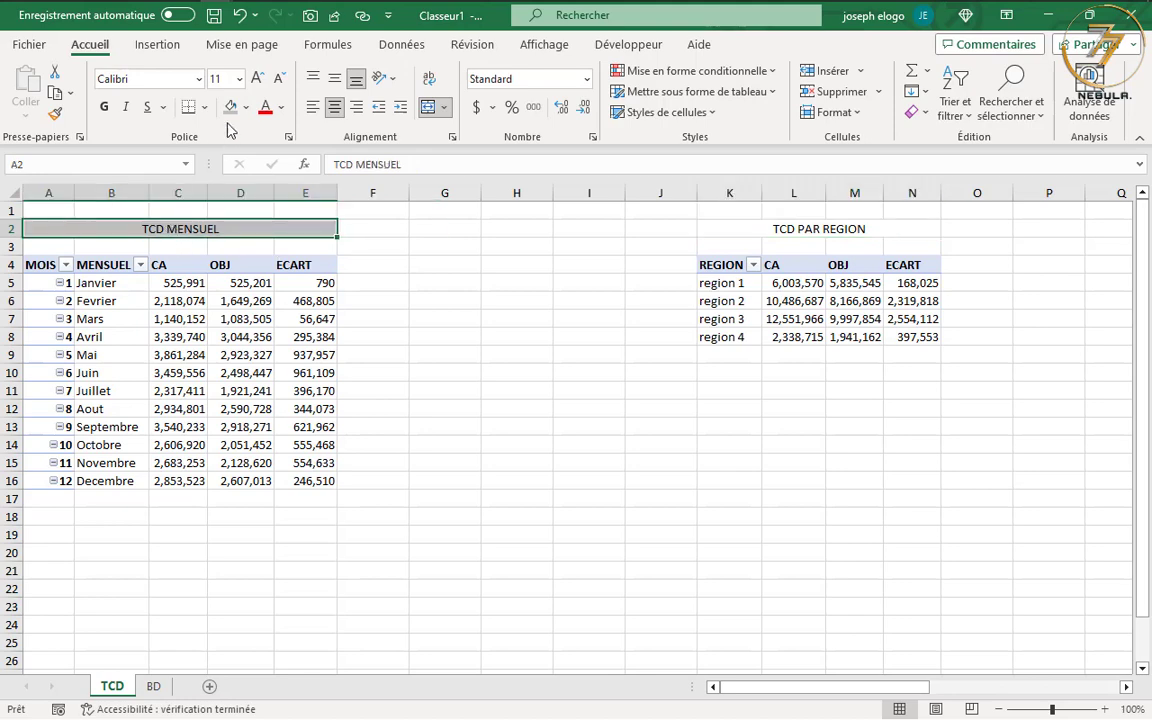
pyautogui.click(807, 232)
pyautogui.moveTo(864, 689); pyautogui.dragTo(1009, 688)
pyautogui.click(733, 228)
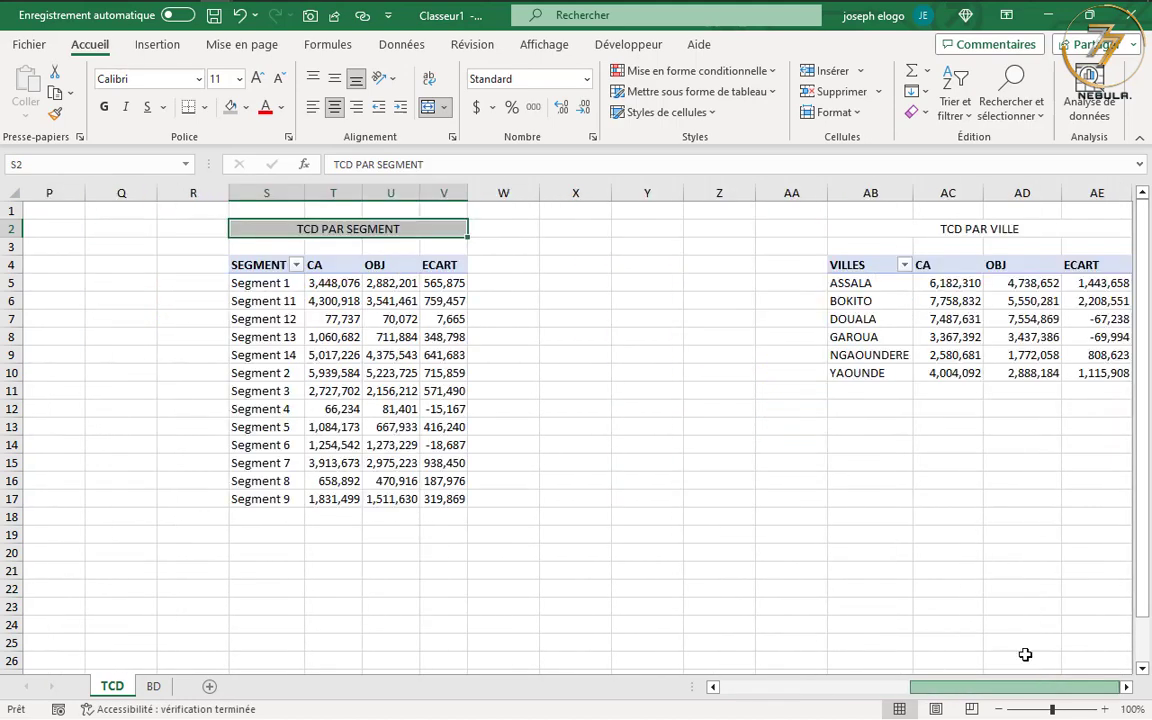
pyautogui.click(957, 228)
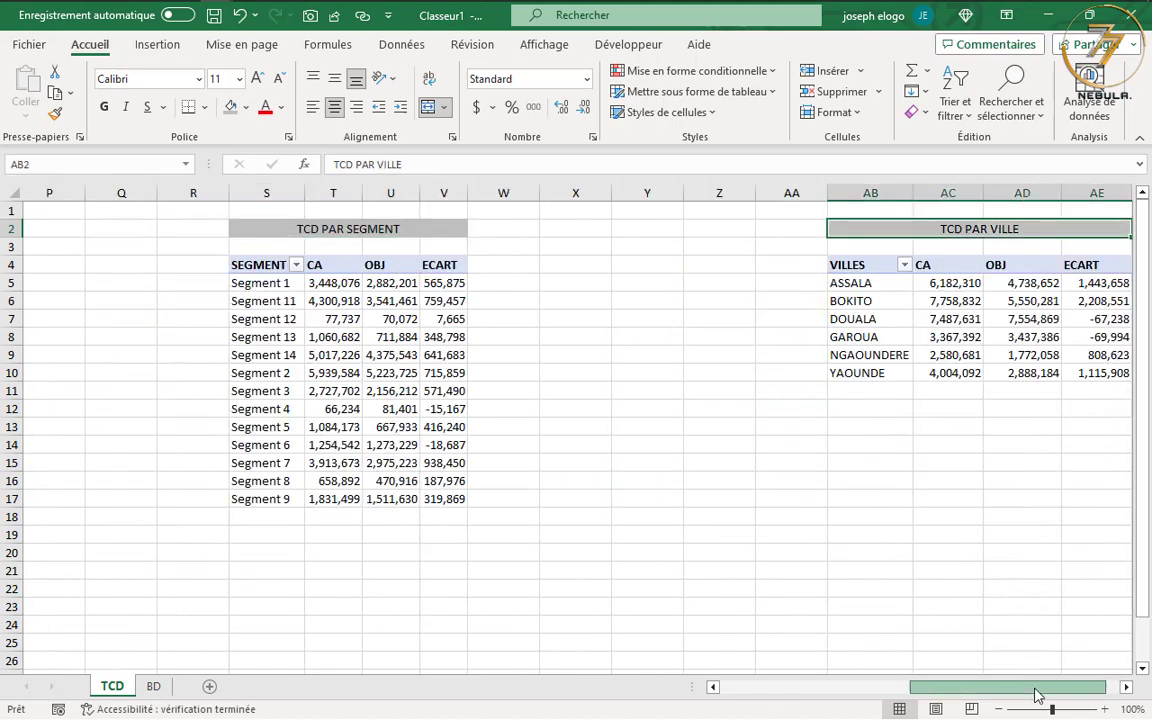
# Examine the CA, OBJ and ECART values by city in the TCD PAR VILLE pivot table and close the pivot table field list.
pyautogui.moveTo(1037, 695); pyautogui.dragTo(1041, 697)
pyautogui.click(790, 320)
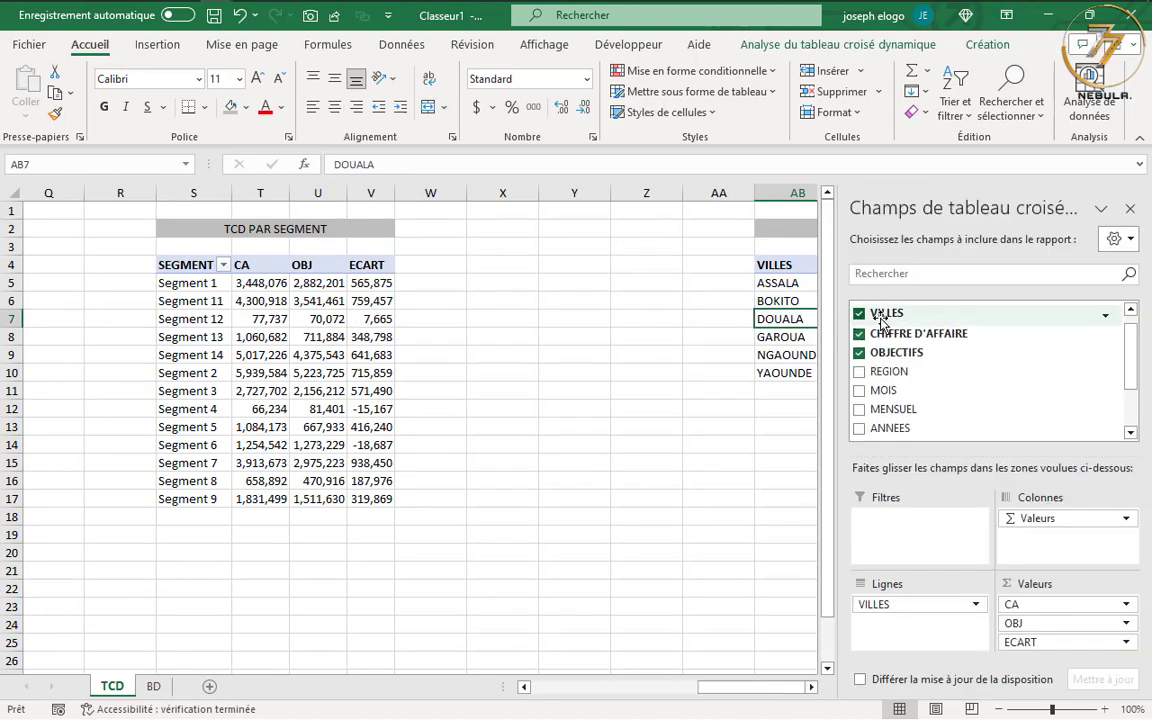
pyautogui.moveTo(764, 689); pyautogui.dragTo(797, 692)
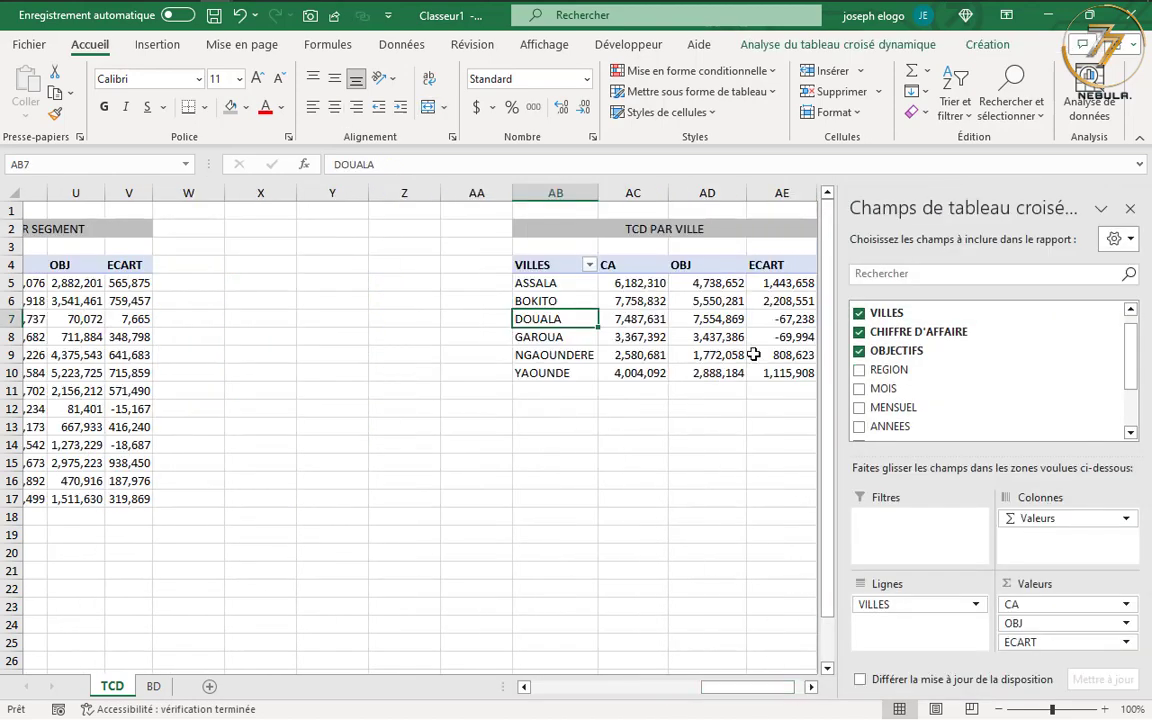
pyautogui.click(765, 266)
pyautogui.click(779, 298)
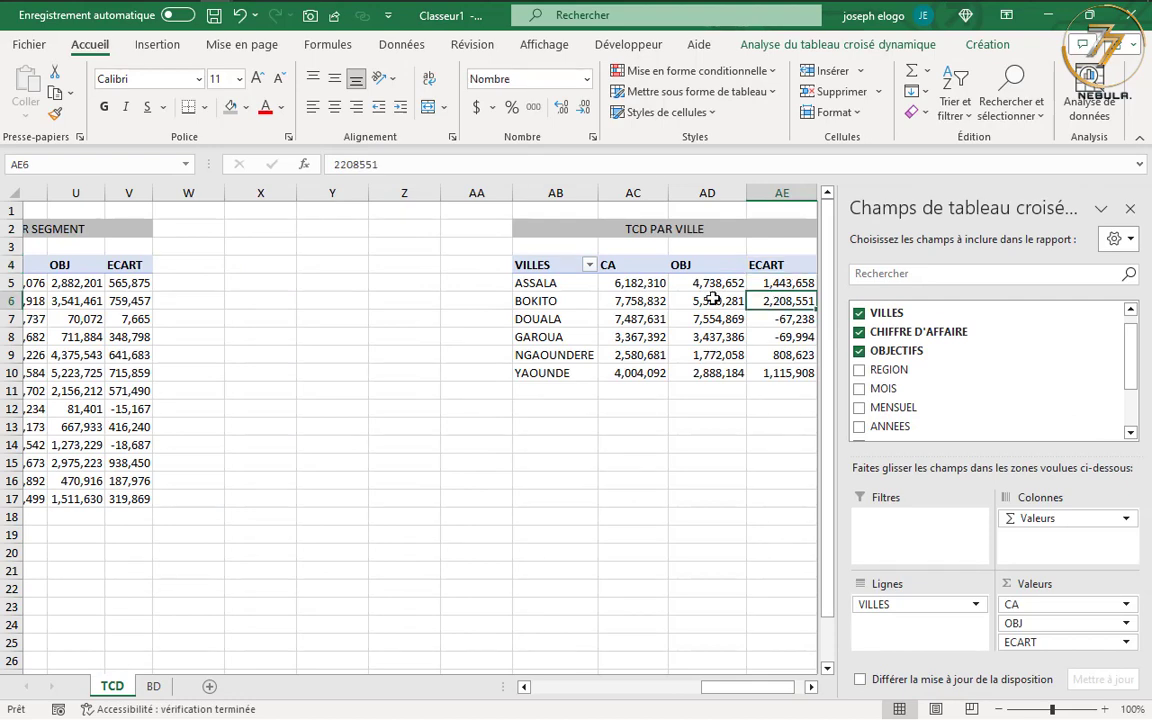
pyautogui.click(713, 300)
pyautogui.click(575, 302)
pyautogui.click(641, 314)
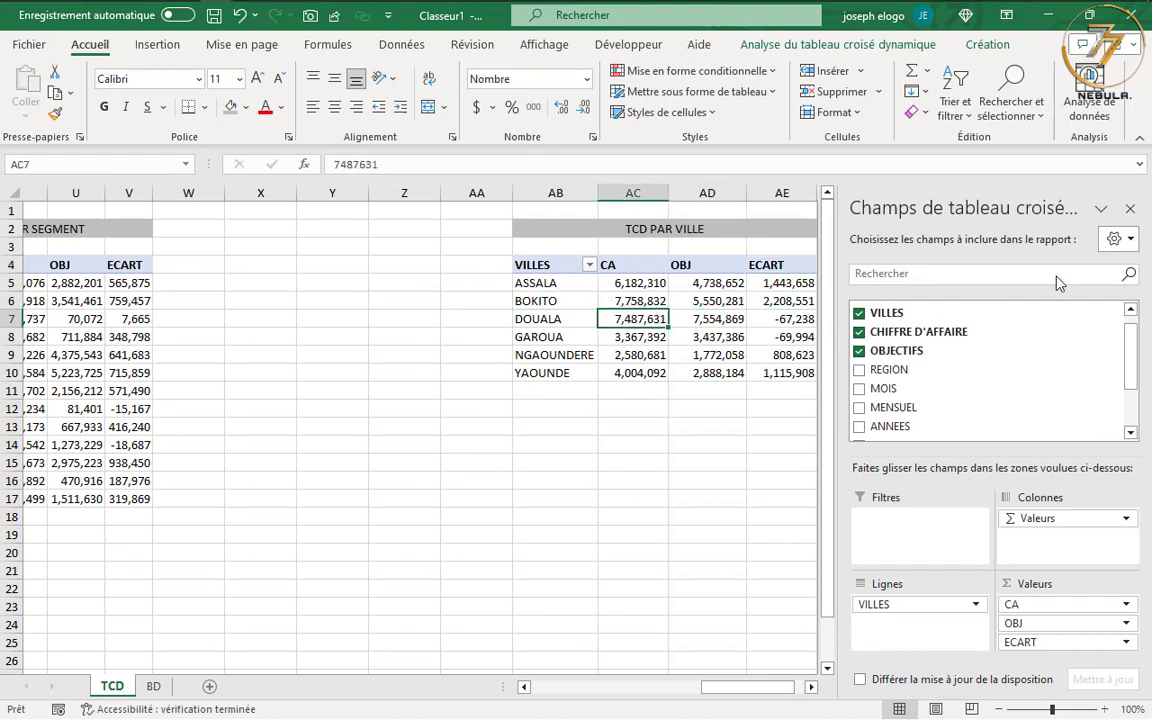
pyautogui.click(1130, 209)
pyautogui.moveTo(982, 697); pyautogui.dragTo(974, 692)
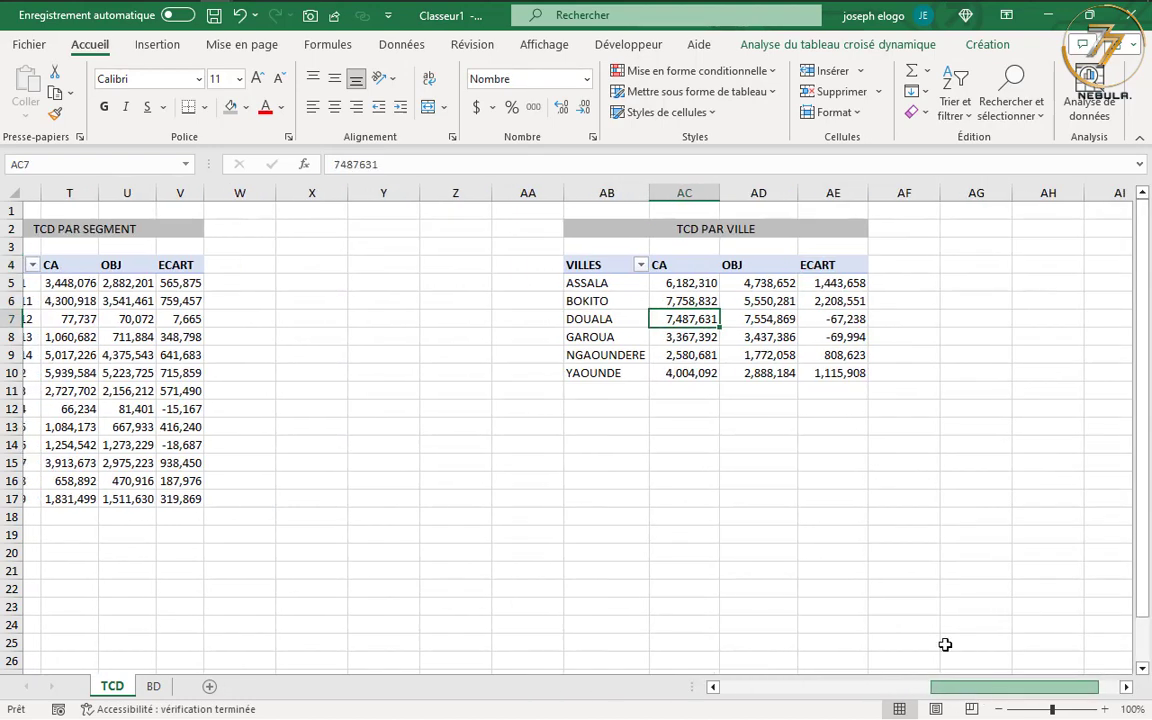
# Check the source data table on the BD sheet, and return to the TCD sheet to review the city, monthly and region pivot tables.
pyautogui.click(153, 686)
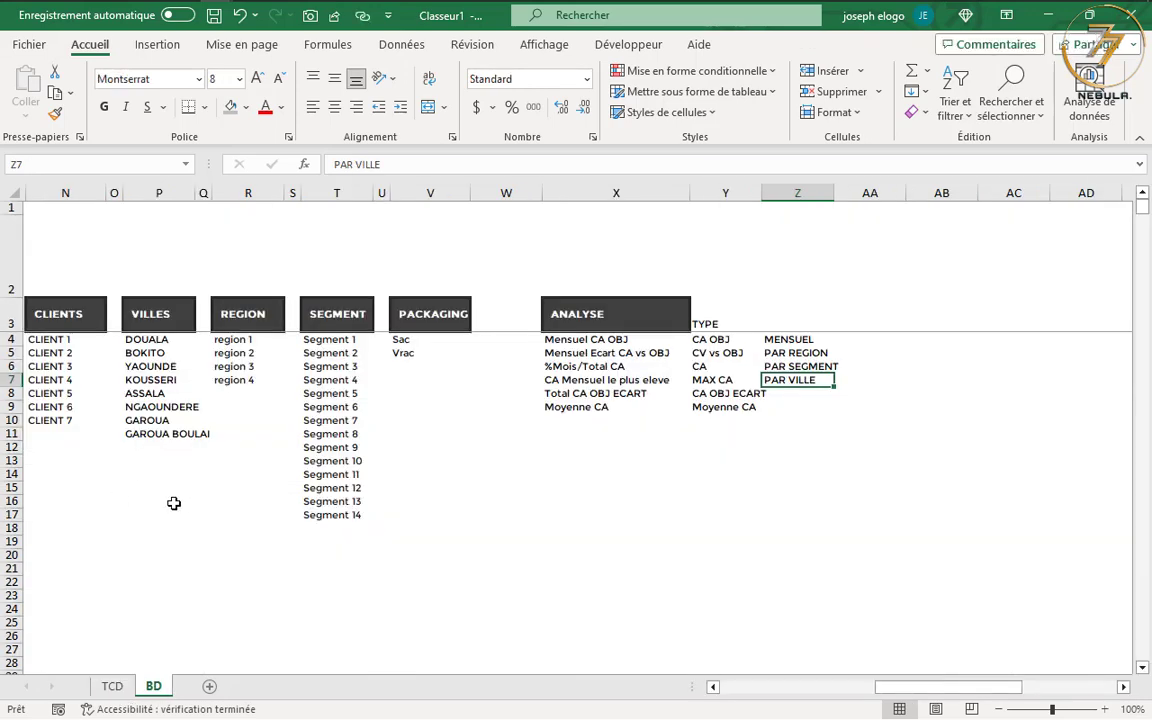
pyautogui.click(762, 686)
pyautogui.click(762, 686)
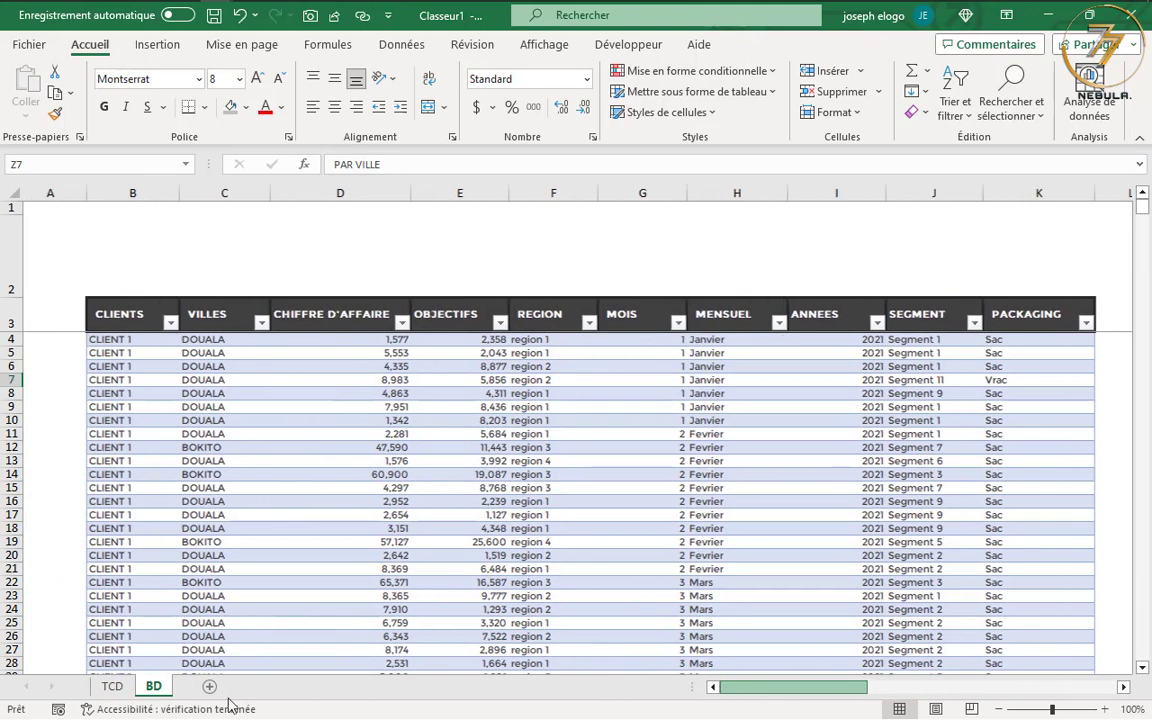
pyautogui.click(120, 689)
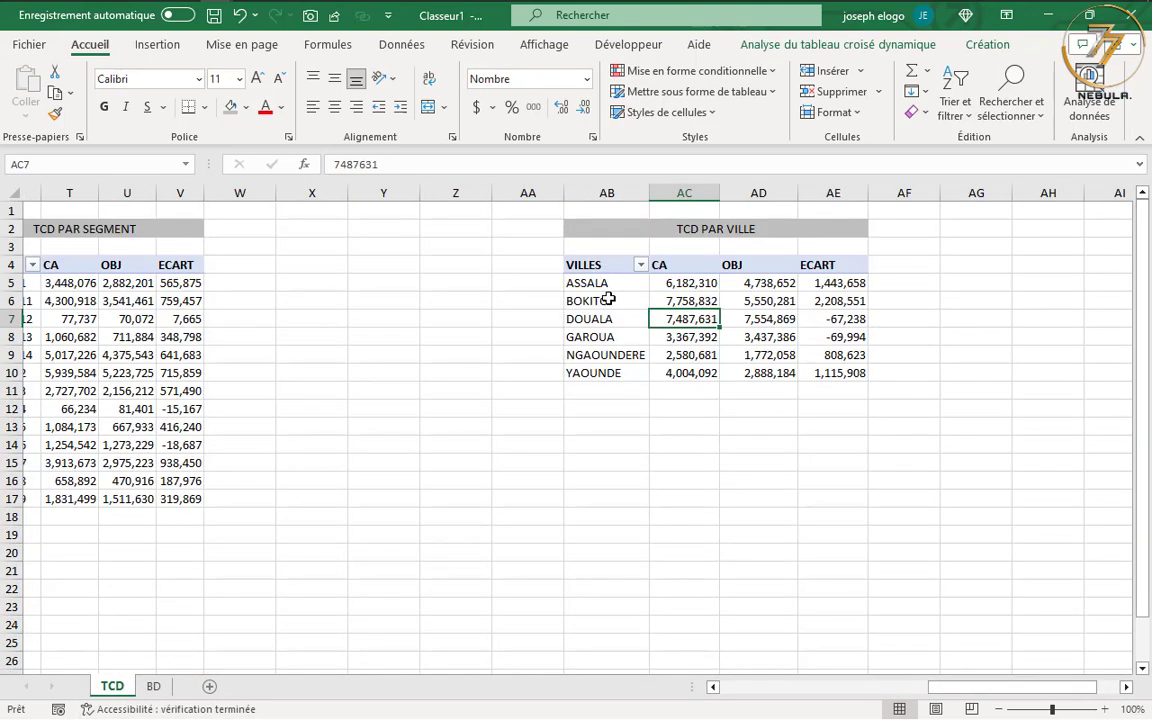
pyautogui.click(840, 283)
pyautogui.moveTo(962, 689); pyautogui.dragTo(712, 710)
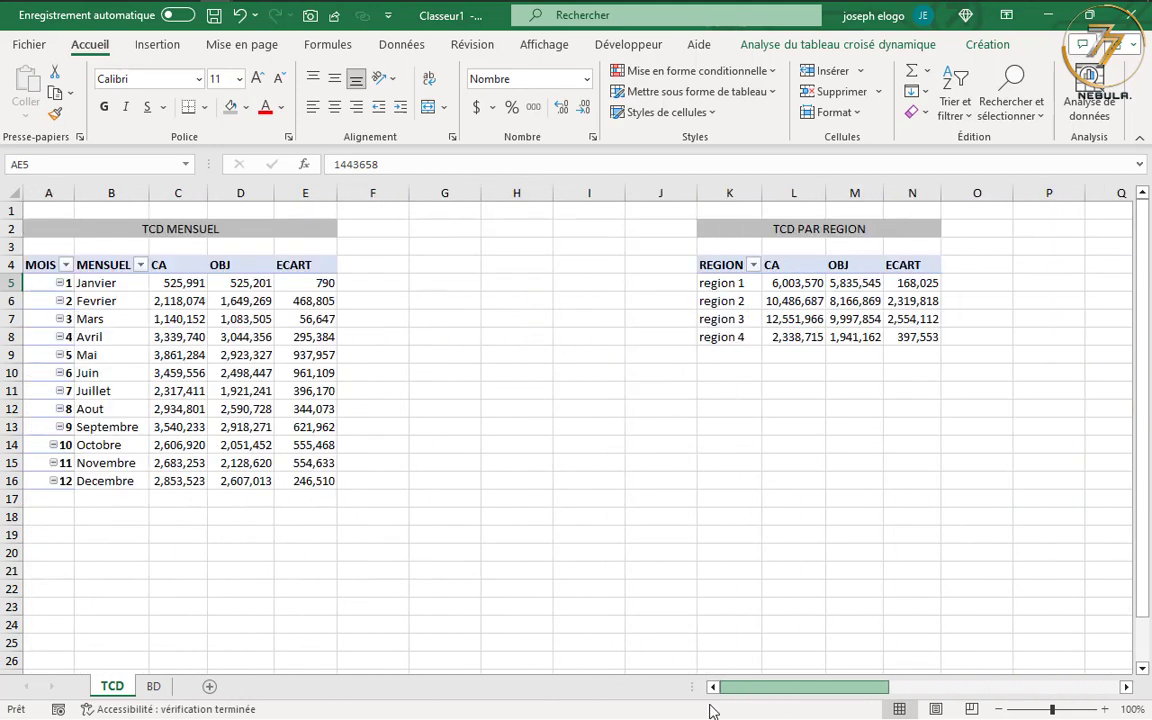
pyautogui.click(473, 320)
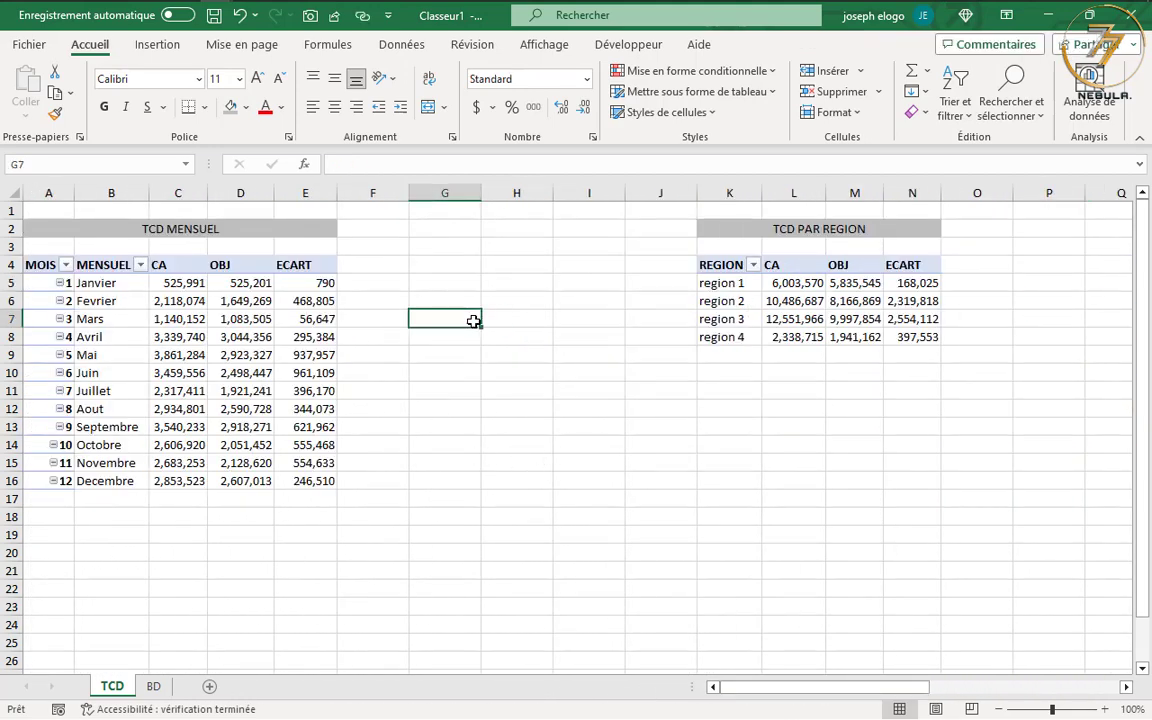